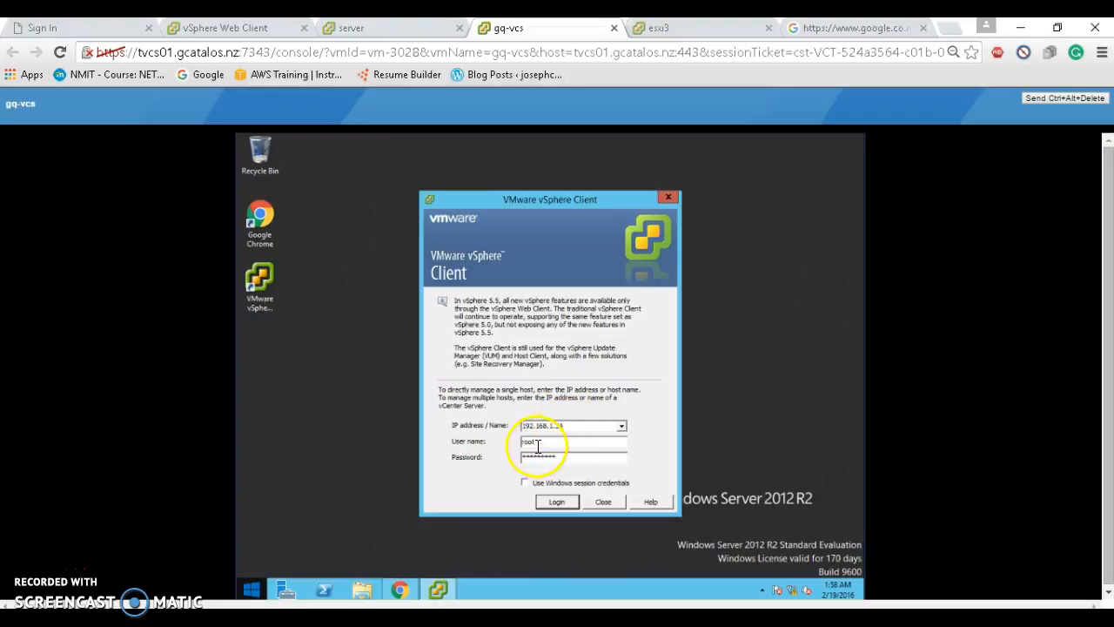
Log in to the ESXi host 192.168.1.34 as root and check the esxi3 console.
{"action": "left_click", "coordinate": [554, 502]}
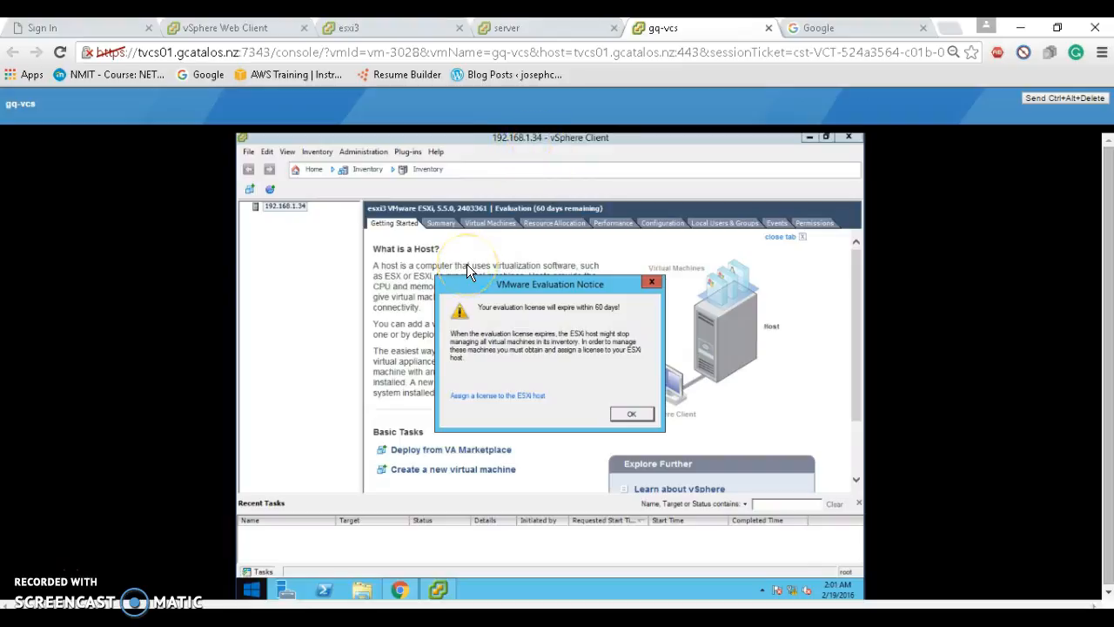
{"action": "left_click", "coordinate": [376, 30]}
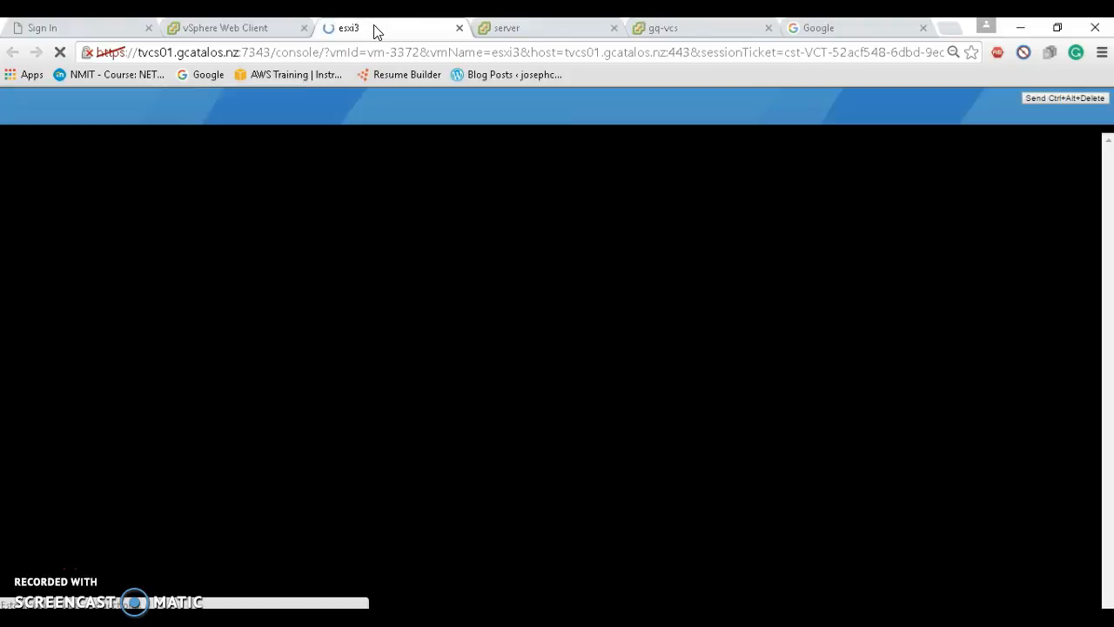
{"action": "left_click", "coordinate": [421, 169]}
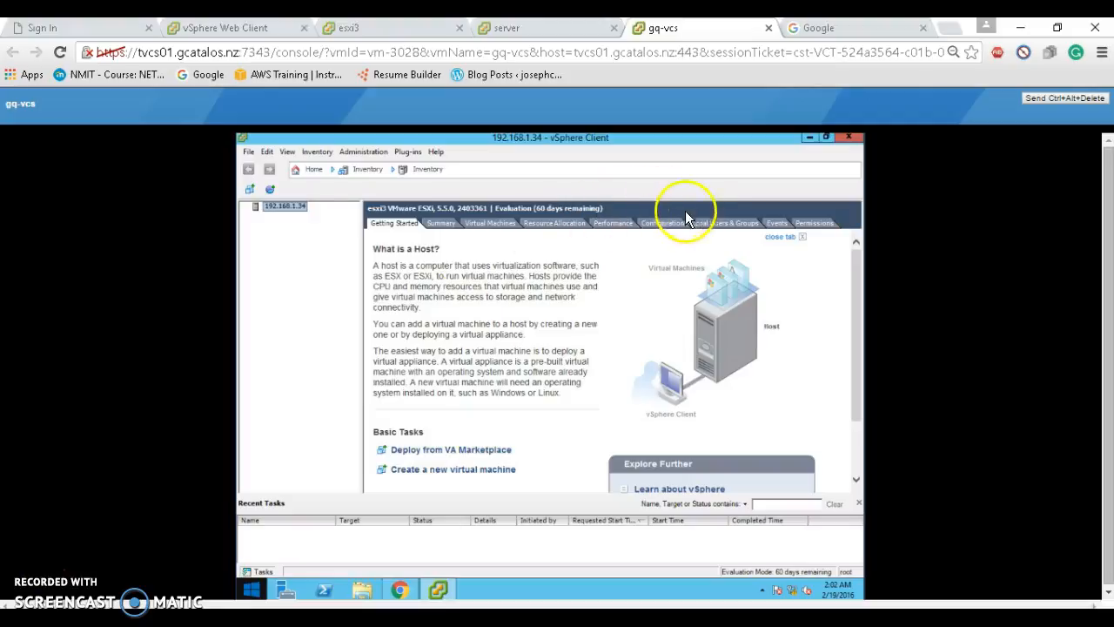
Review the host's health status, processor details and memory in its hardware configuration.
{"action": "left_click", "coordinate": [662, 226]}
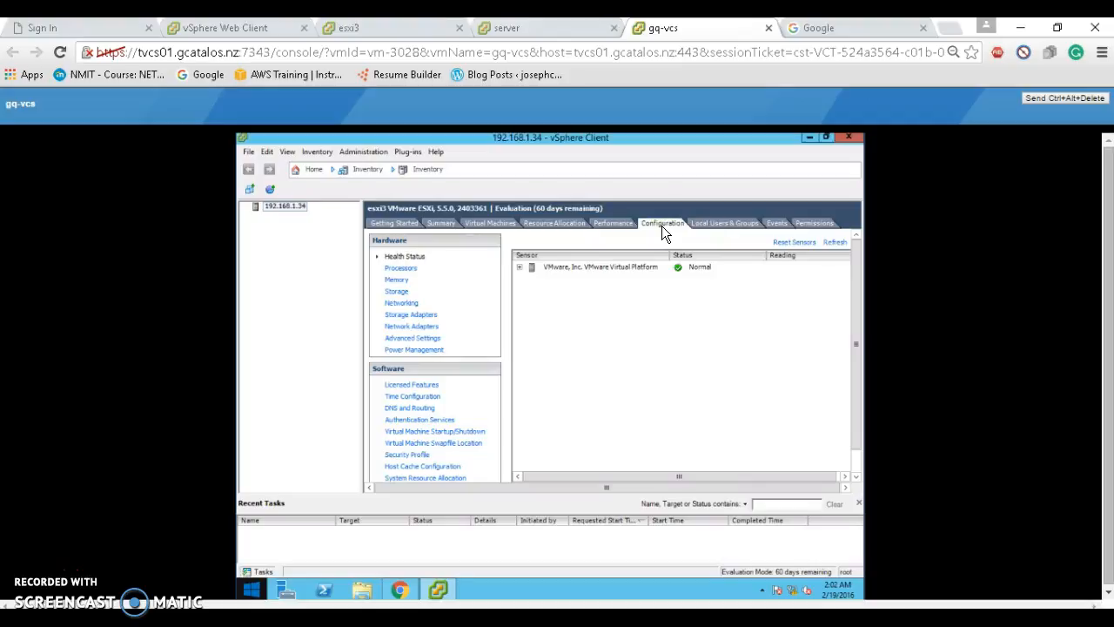
{"action": "left_click", "coordinate": [430, 257]}
{"action": "left_click", "coordinate": [400, 268]}
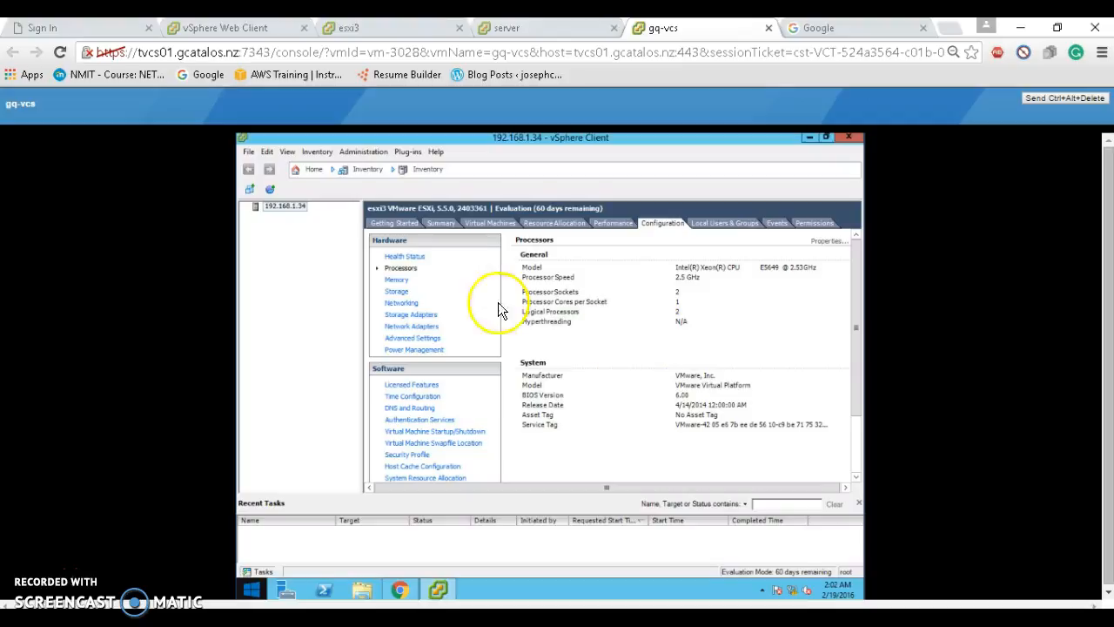
{"action": "left_click", "coordinate": [394, 283]}
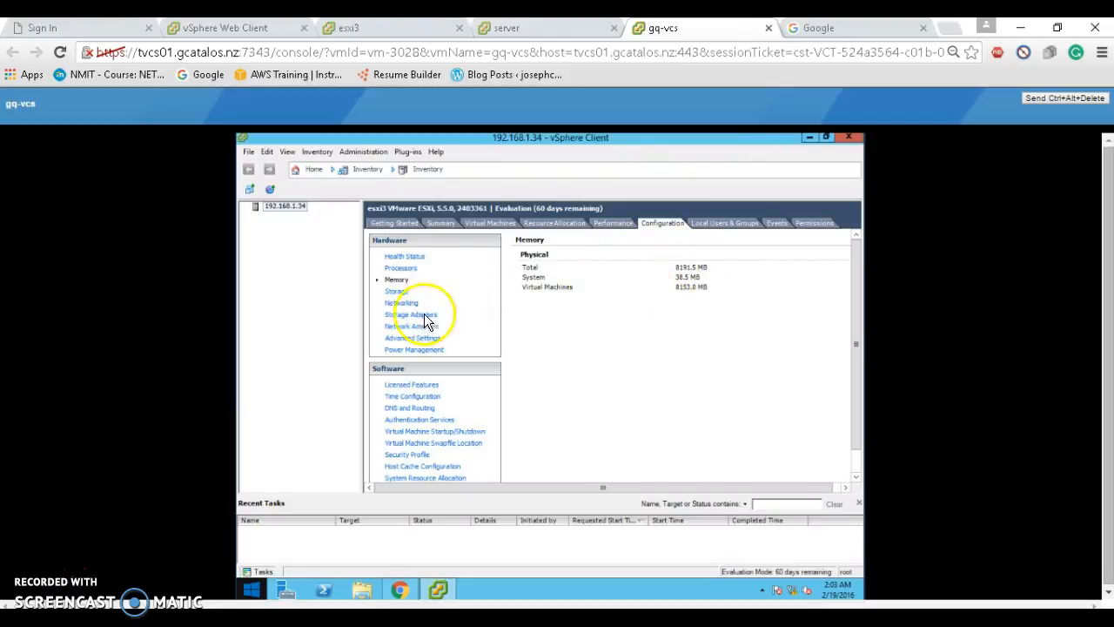
Set the host's DNS domain to word.com, check its routing settings and apply the configuration without an IPv6 gateway.
{"action": "left_click", "coordinate": [405, 410]}
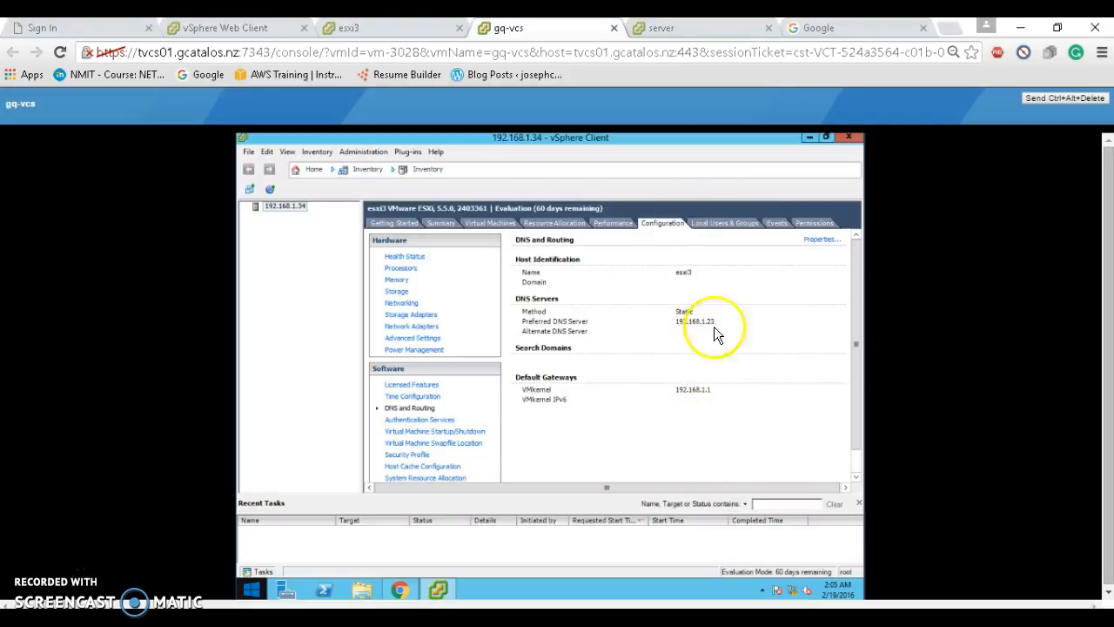
{"action": "left_click", "coordinate": [366, 28]}
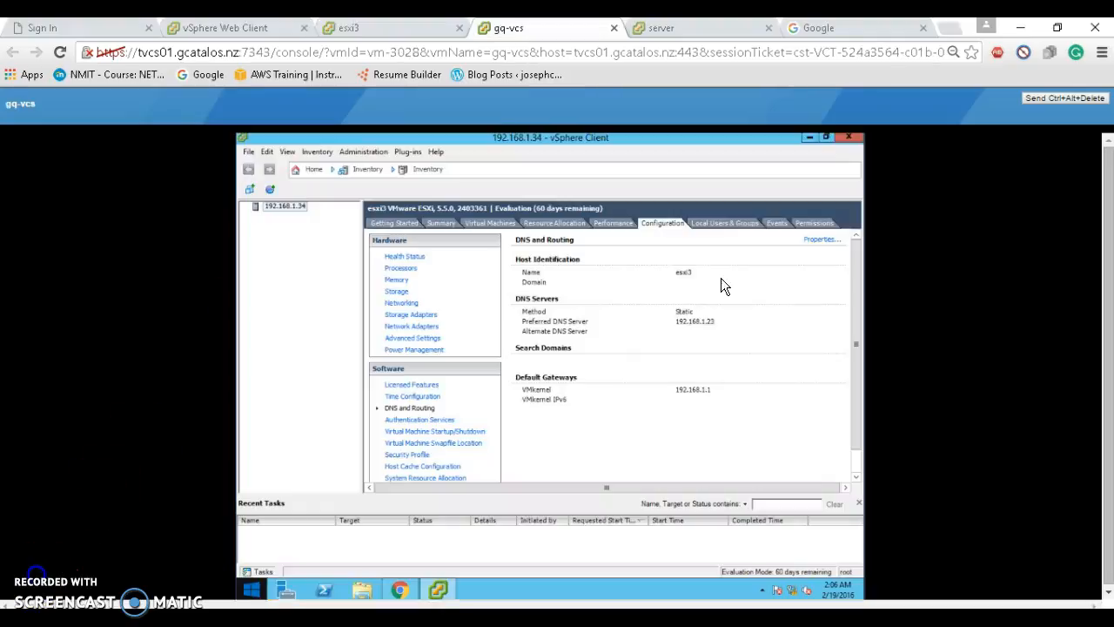
{"action": "left_click", "coordinate": [808, 246]}
{"action": "left_click", "coordinate": [822, 242]}
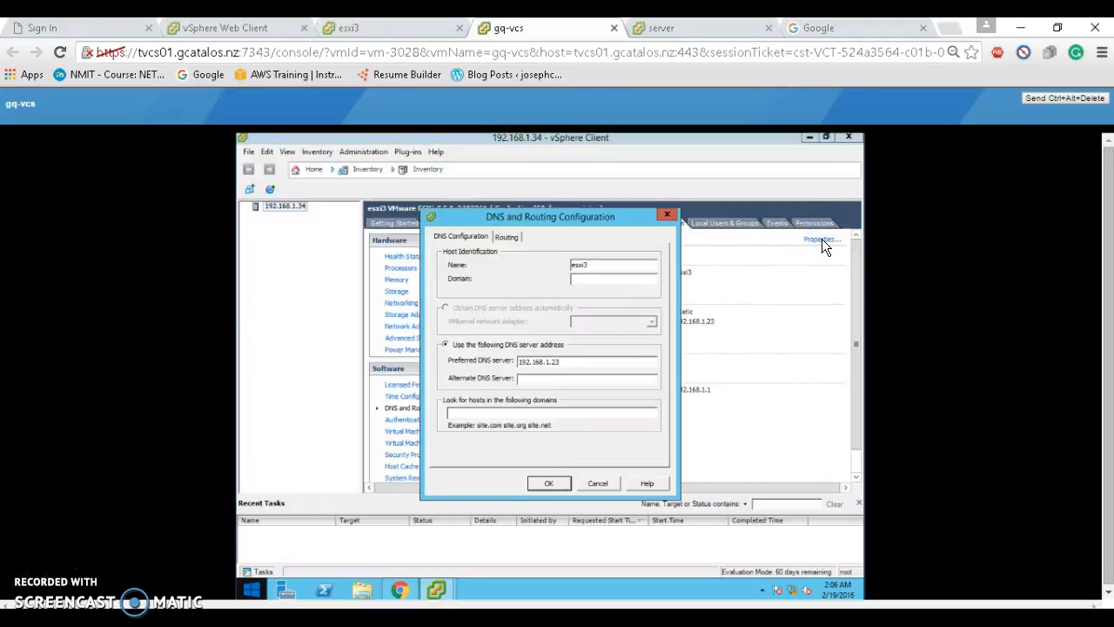
{"action": "left_click", "coordinate": [591, 282]}
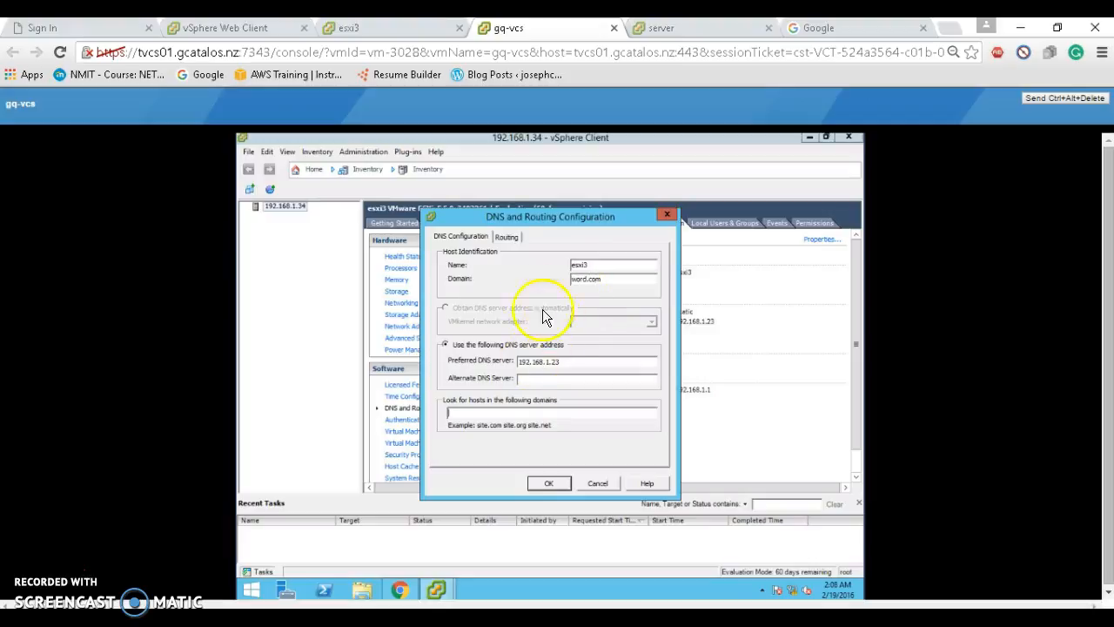
{"action": "left_click", "coordinate": [506, 238]}
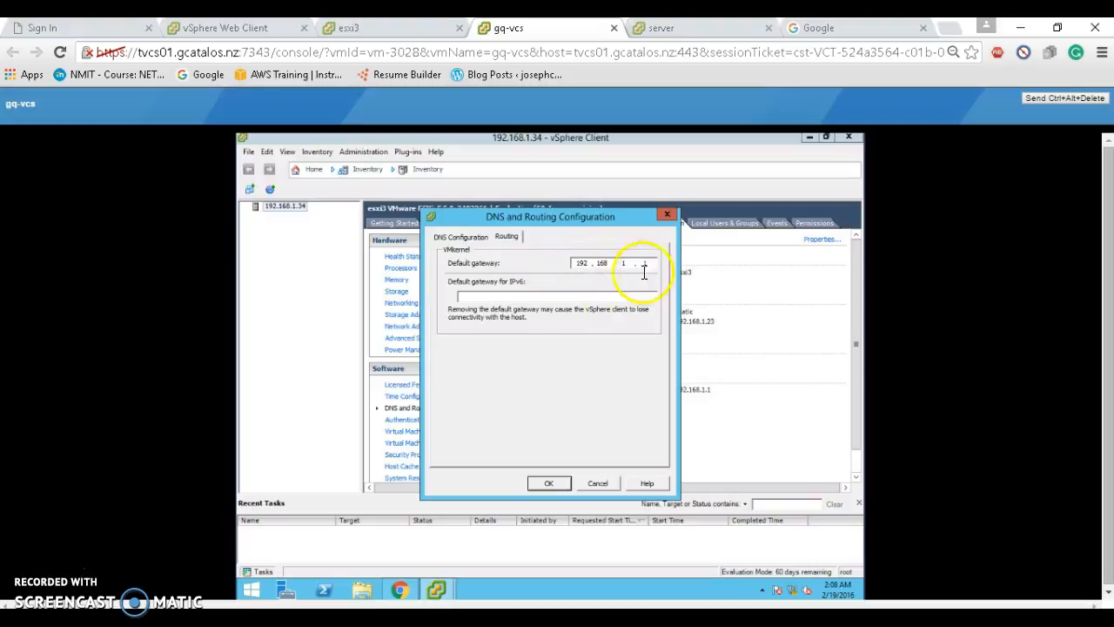
{"action": "left_click", "coordinate": [549, 484]}
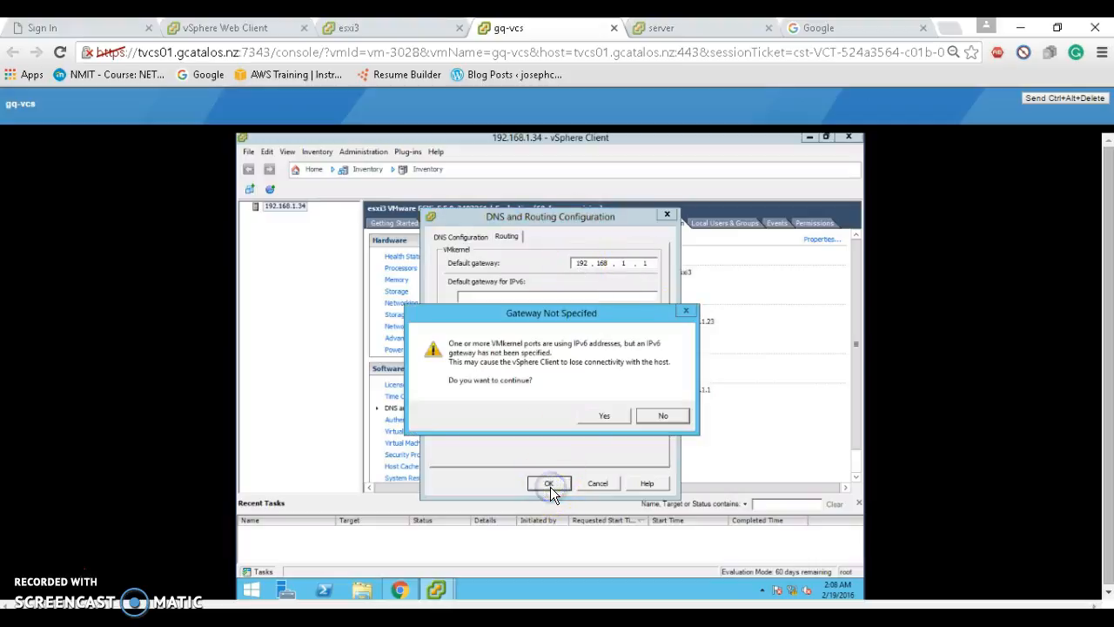
{"action": "left_click", "coordinate": [605, 420]}
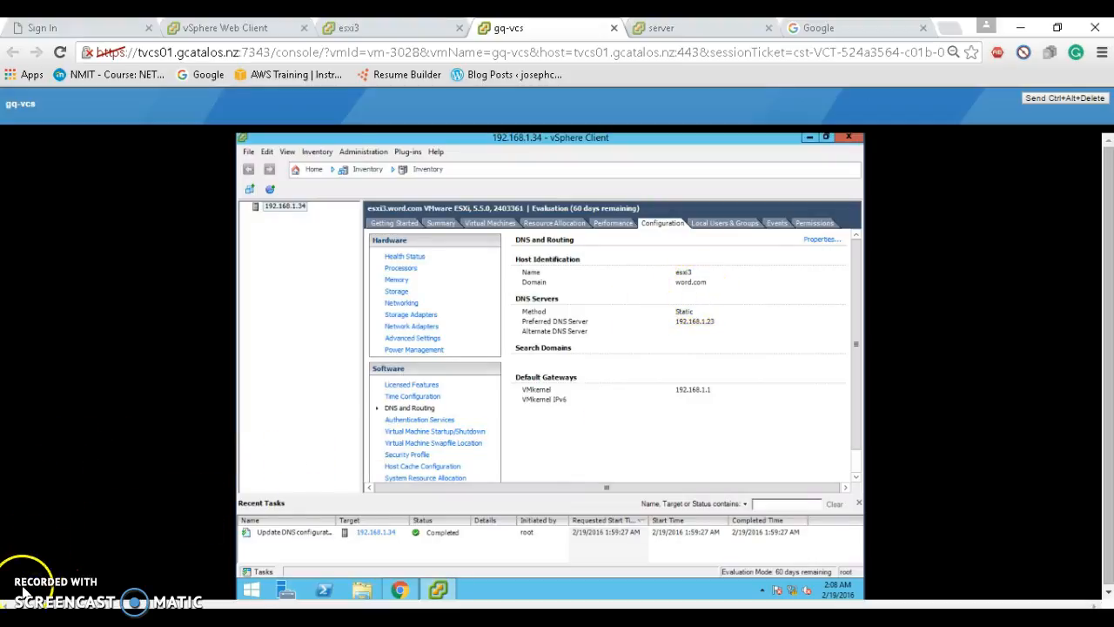
Enable the NTP client in the host's time configuration and set its startup policy to start and stop with host.
{"action": "left_click", "coordinate": [424, 398]}
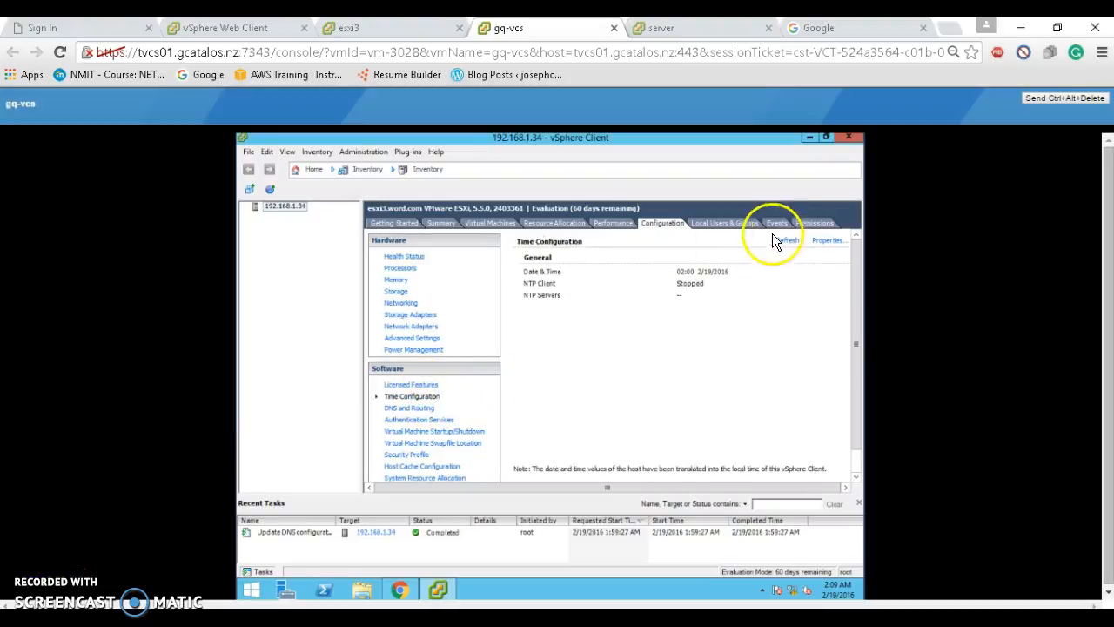
{"action": "left_click", "coordinate": [827, 242]}
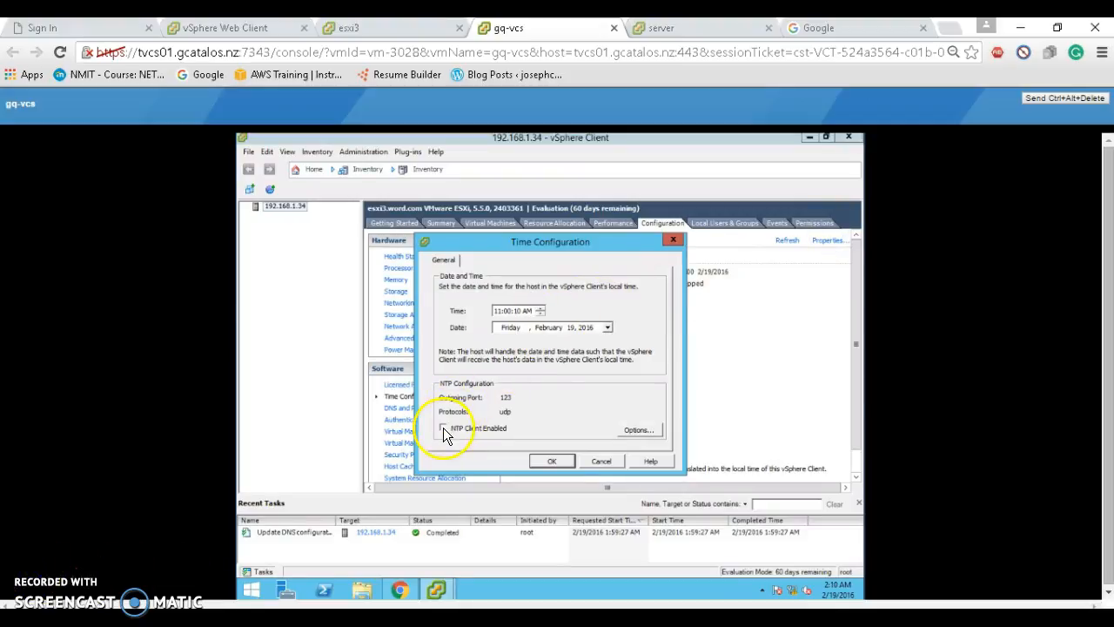
{"action": "left_click", "coordinate": [444, 429]}
{"action": "left_click", "coordinate": [636, 430]}
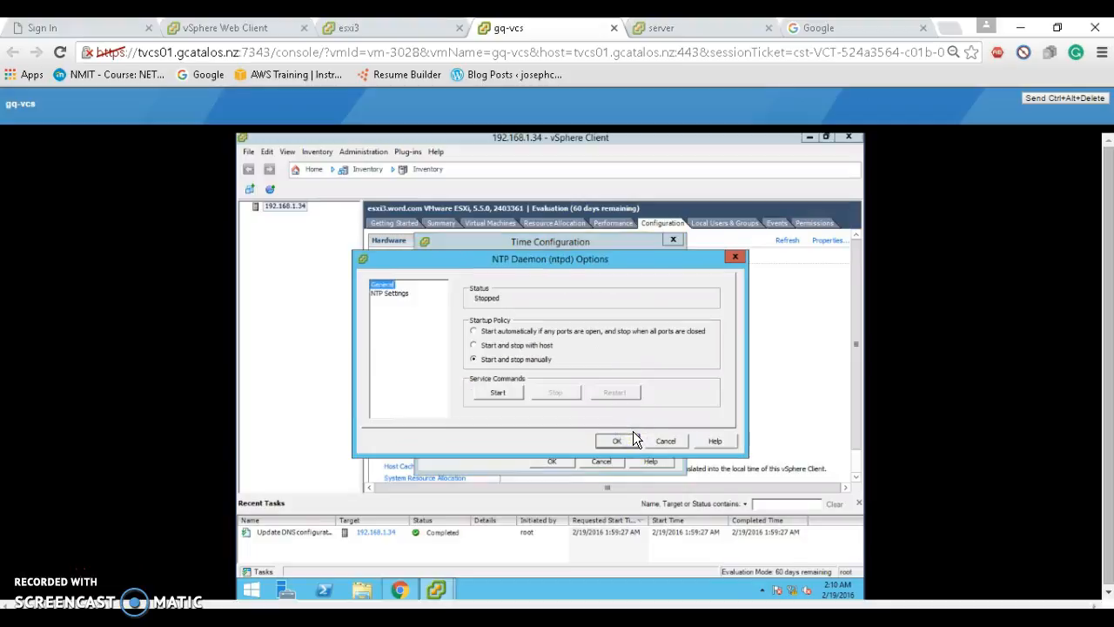
{"action": "left_click", "coordinate": [476, 345]}
Add NTP server 192.168.1.23, enable restarting the NTP service to apply changes, and apply the time configuration.
{"action": "left_click", "coordinate": [394, 294]}
{"action": "left_click", "coordinate": [575, 391]}
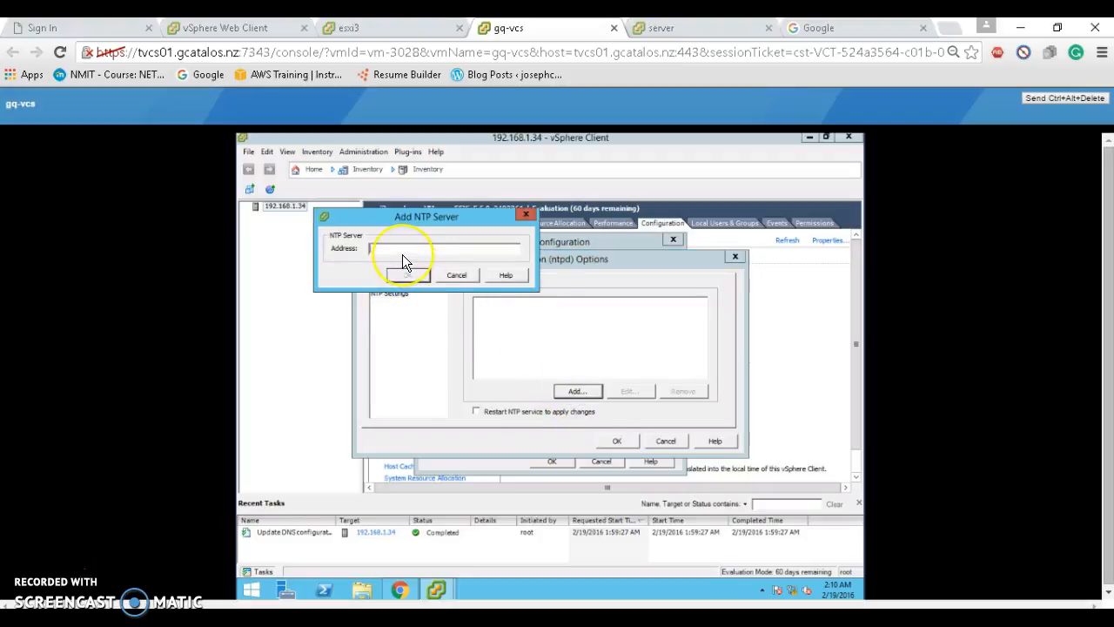
{"action": "type", "text": "192.168.1.23"}
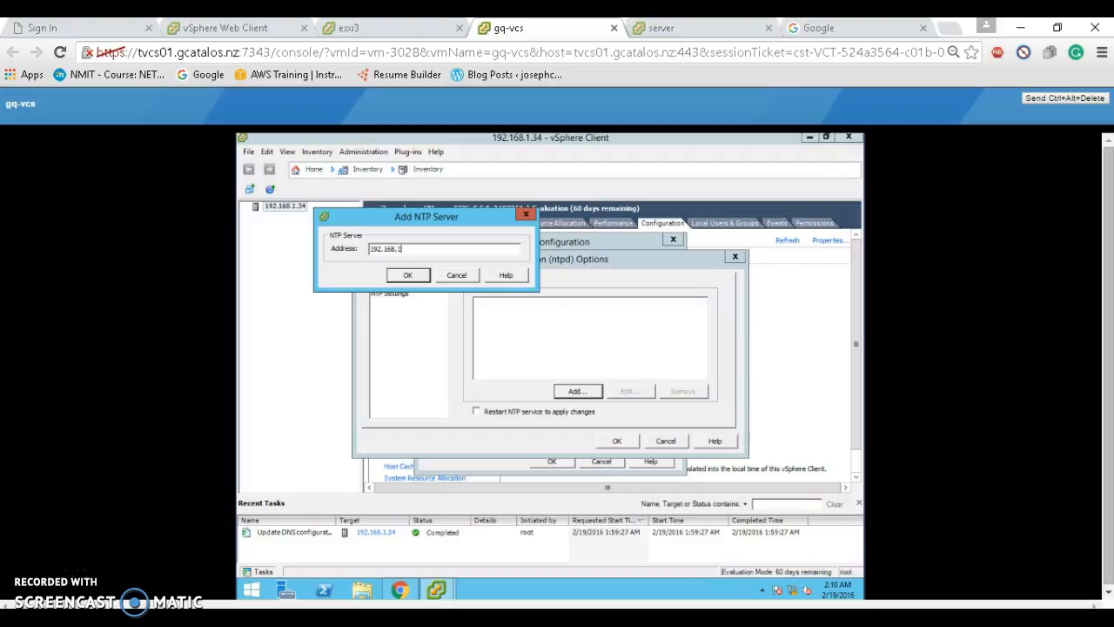
{"action": "left_click", "coordinate": [397, 275]}
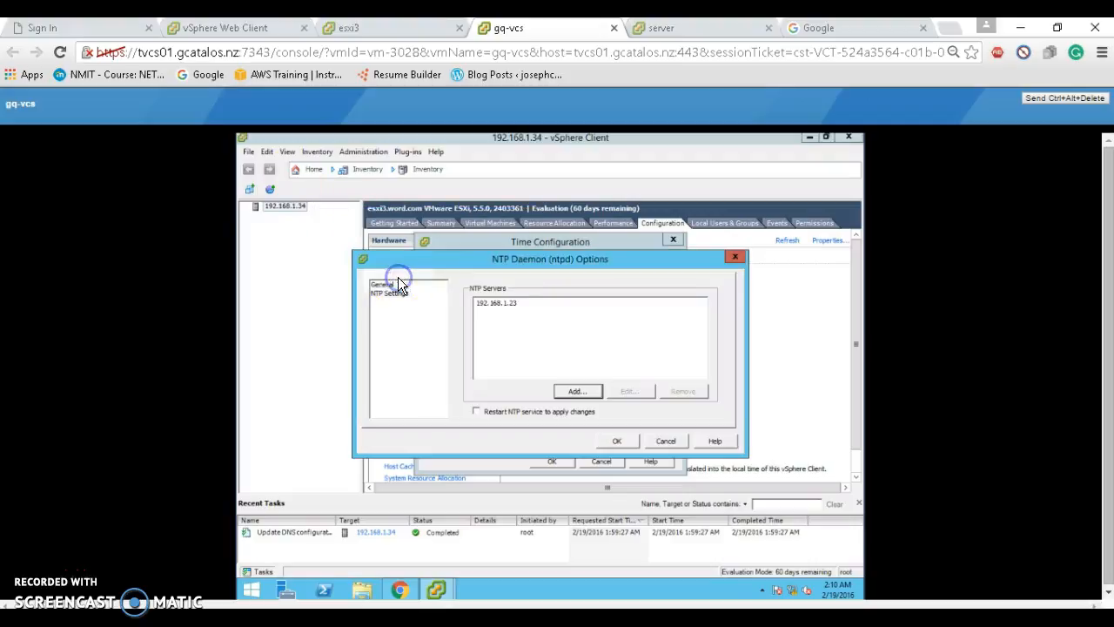
{"action": "left_click", "coordinate": [476, 411]}
{"action": "left_click", "coordinate": [579, 393]}
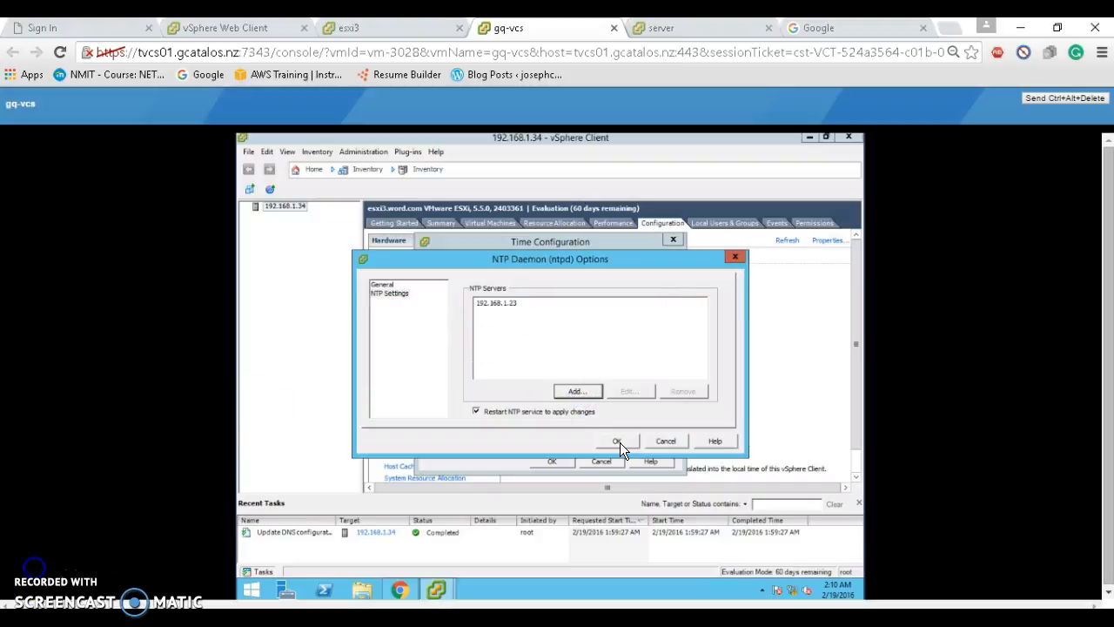
{"action": "left_click", "coordinate": [617, 442]}
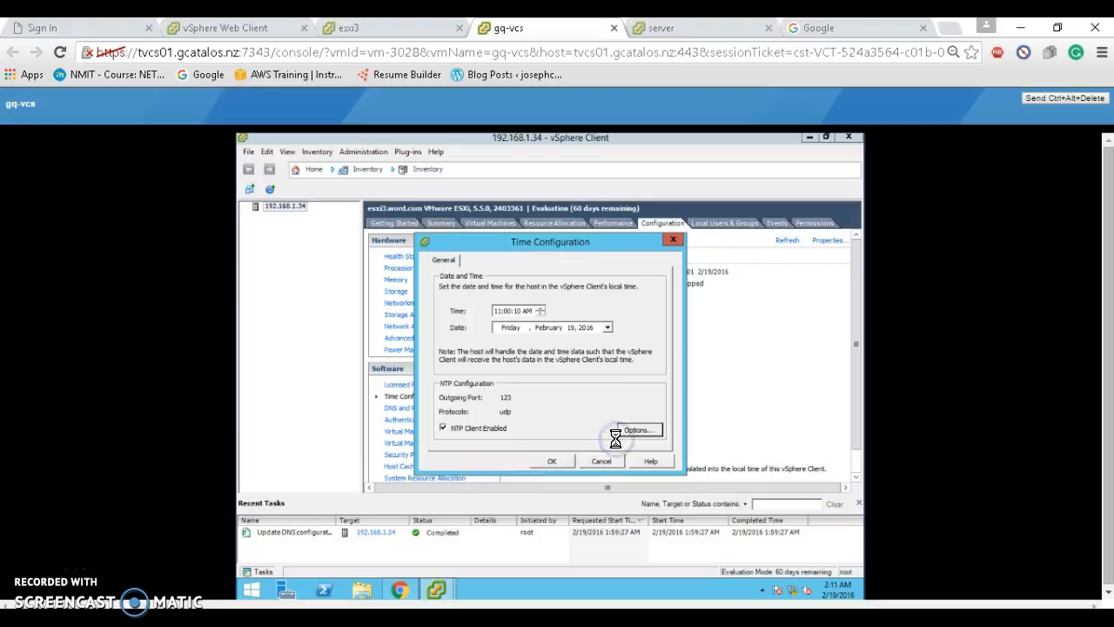
{"action": "left_click", "coordinate": [560, 460]}
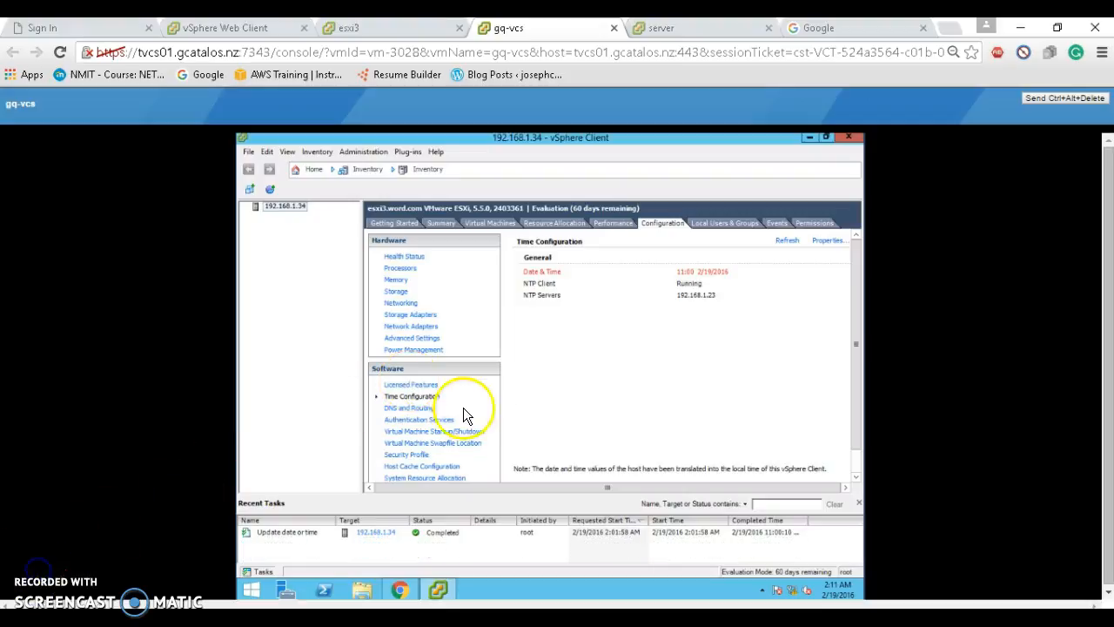
Set the host's directory service type to Active Directory and its domain to word.com.
{"action": "left_click", "coordinate": [414, 420]}
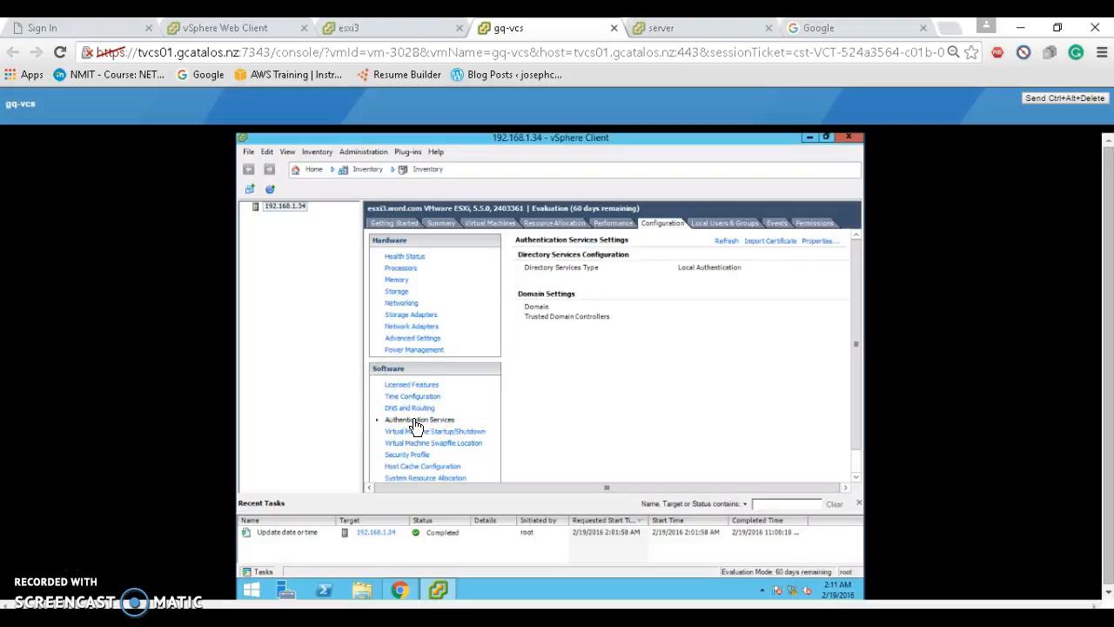
{"action": "left_click", "coordinate": [812, 241]}
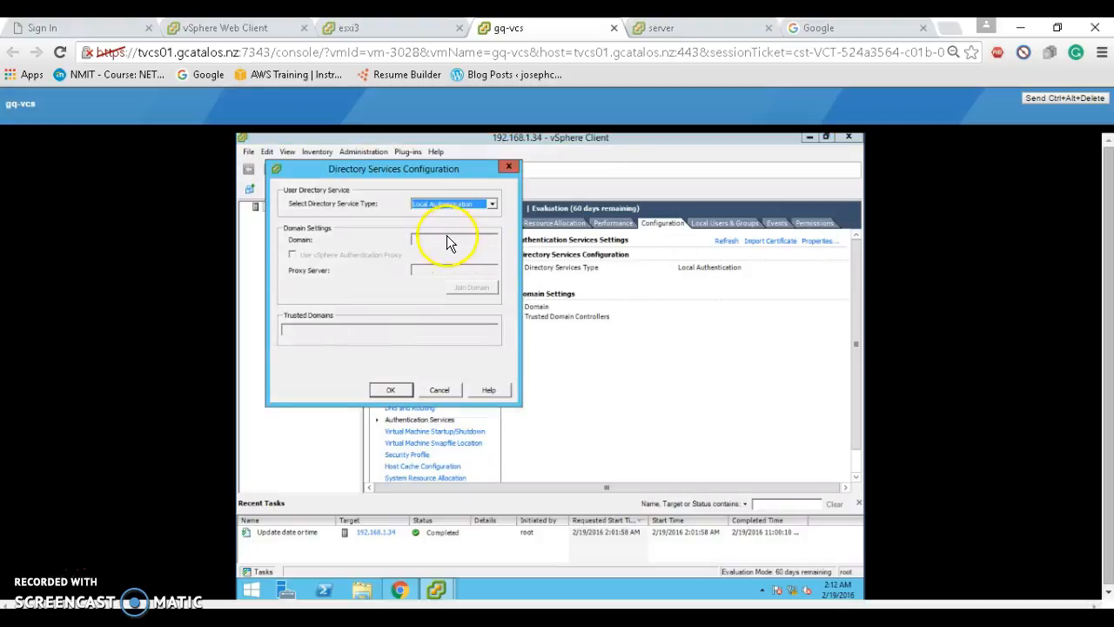
{"action": "left_click", "coordinate": [493, 207]}
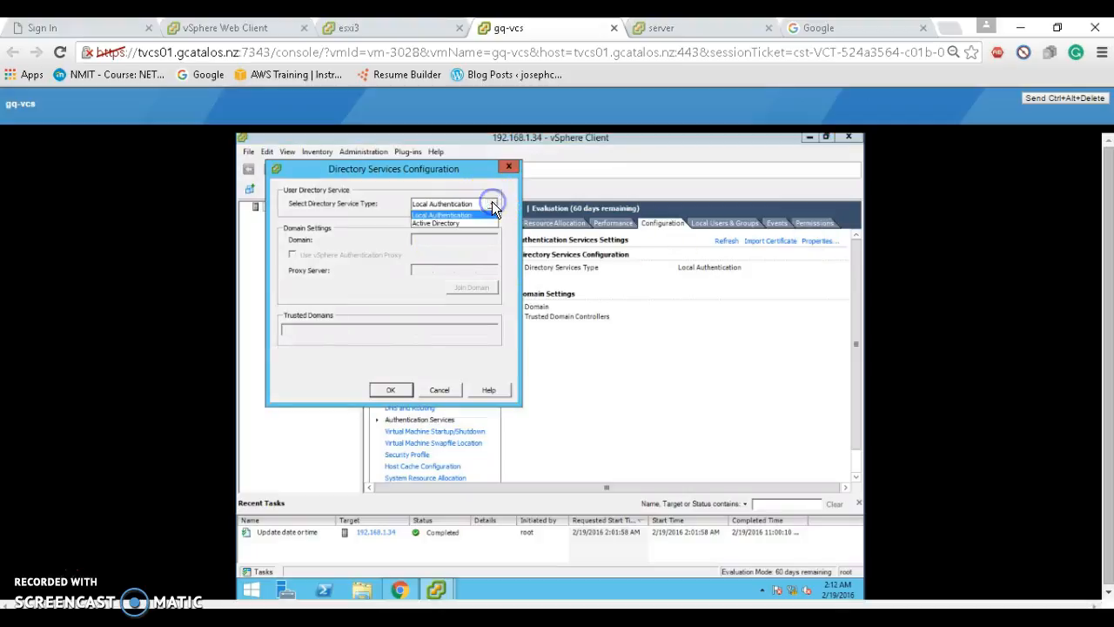
{"action": "left_click", "coordinate": [463, 224]}
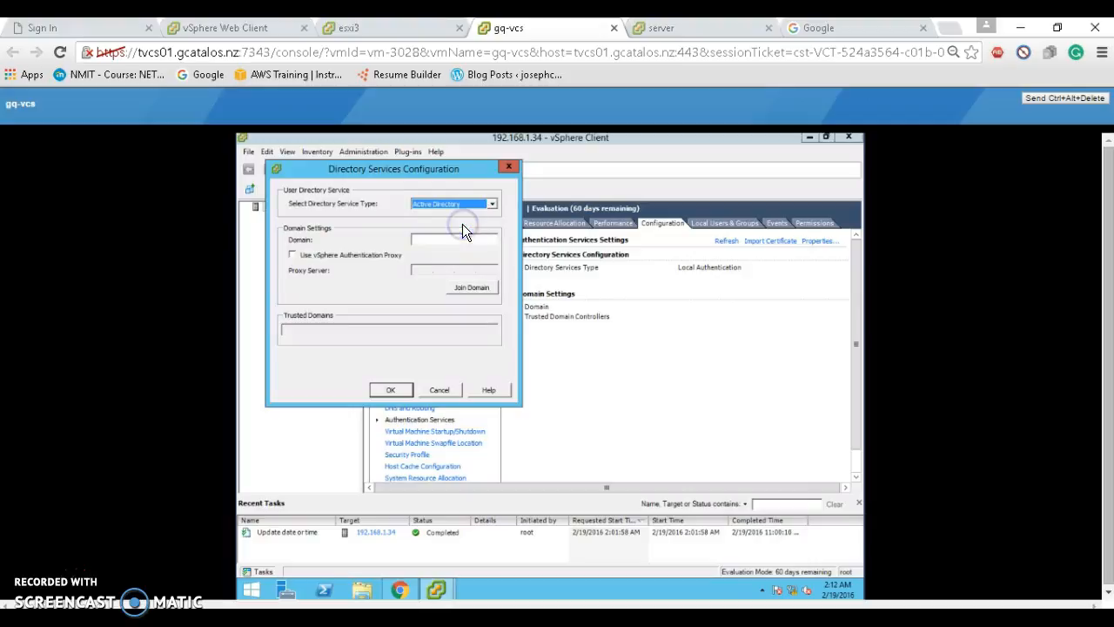
{"action": "left_click", "coordinate": [447, 237]}
{"action": "type", "text": "word.com"}
{"action": "left_click", "coordinate": [416, 252]}
Join the host to the domain with the administrator user name and account password, and apply the directory services configuration.
{"action": "left_click", "coordinate": [466, 288]}
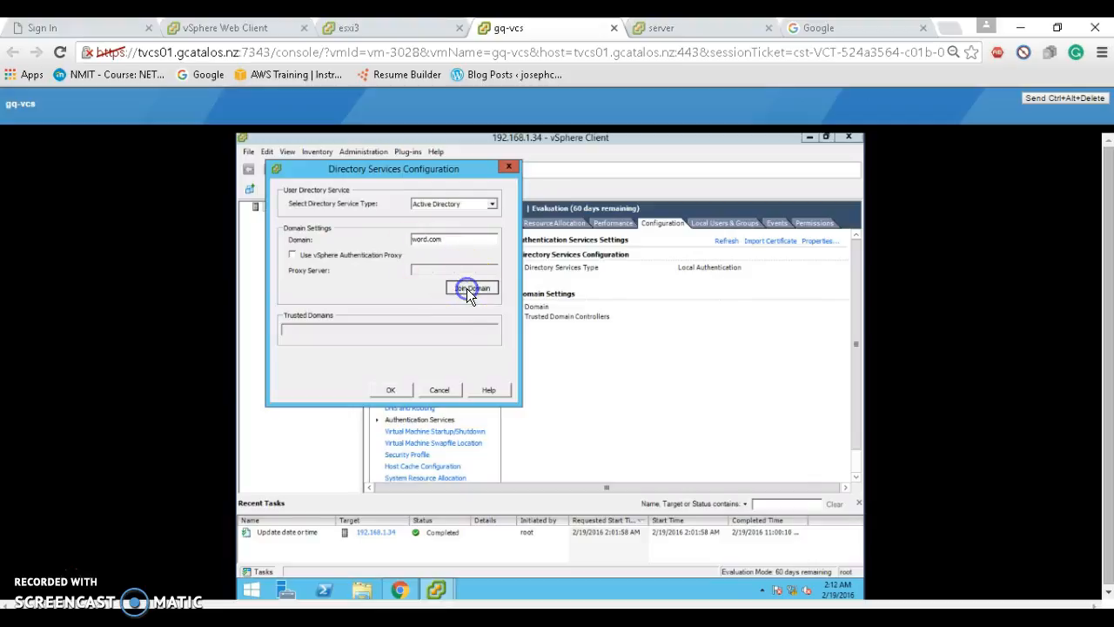
{"action": "left_click", "coordinate": [404, 299]}
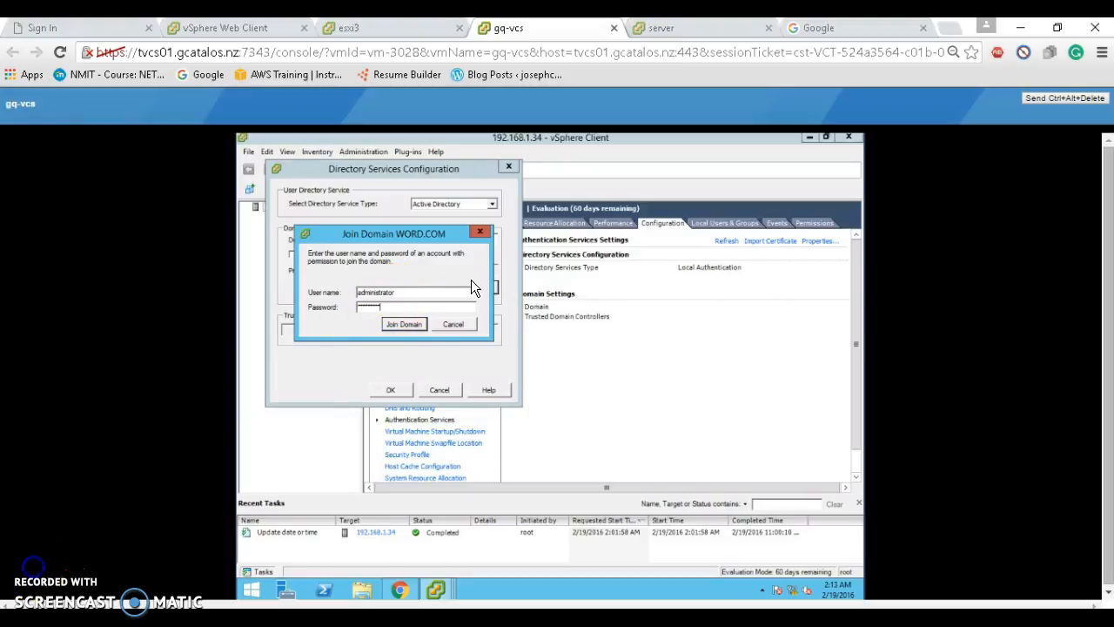
{"action": "left_click", "coordinate": [404, 325]}
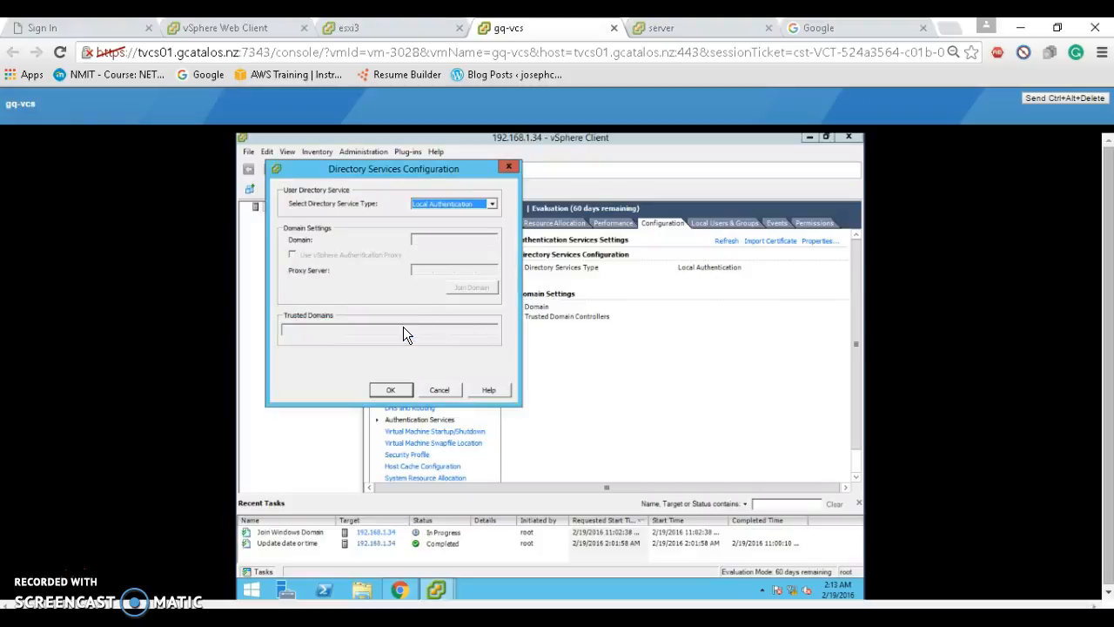
{"action": "left_click", "coordinate": [390, 390]}
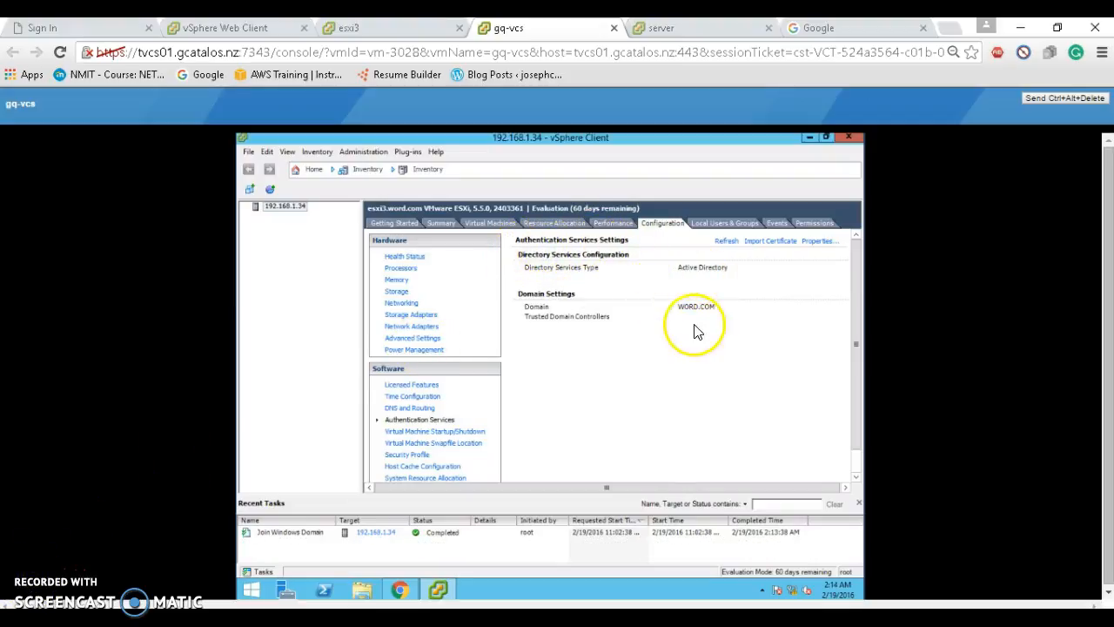
{"action": "left_click", "coordinate": [412, 396]}
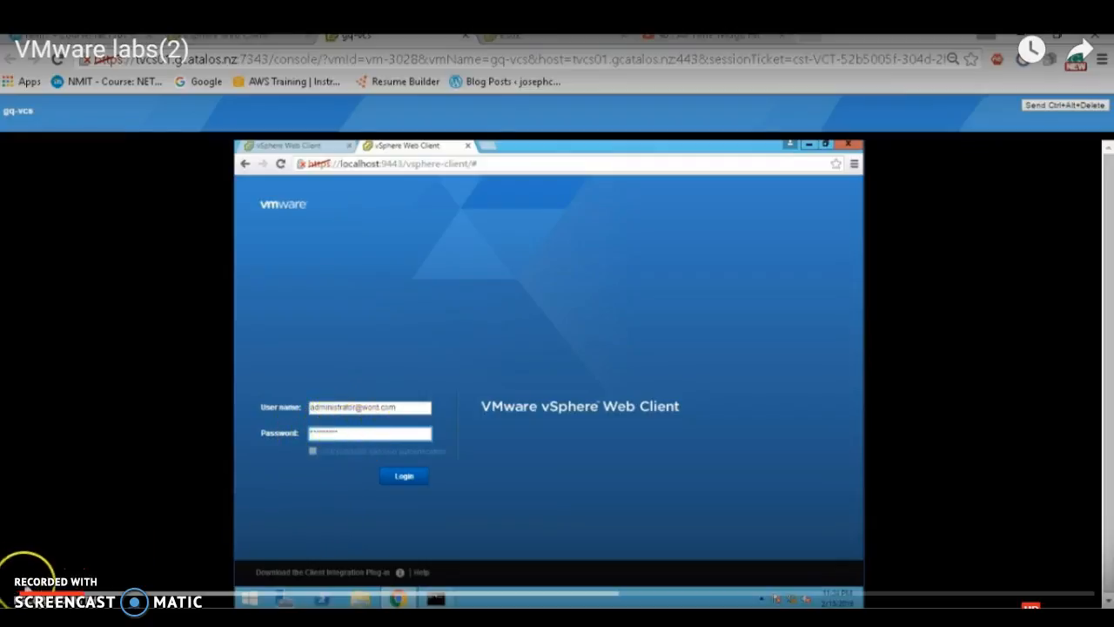
Log in to the vSphere Web Client with the domain administrator account and open the single sign-on configuration's identity sources.
{"action": "left_click", "coordinate": [393, 476]}
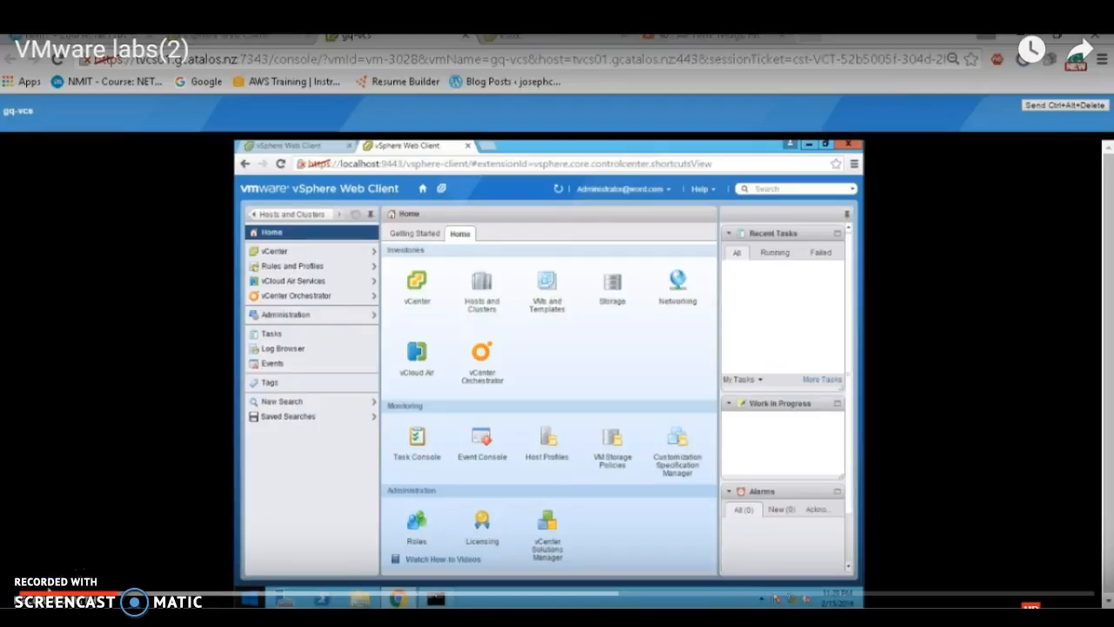
{"action": "left_click", "coordinate": [292, 319]}
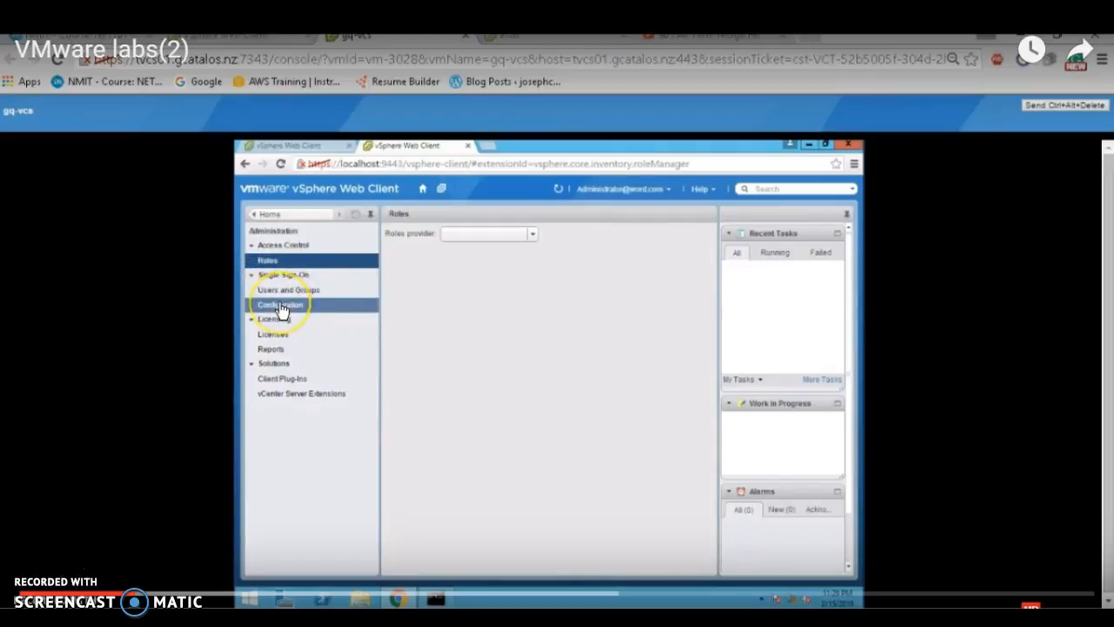
{"action": "left_click", "coordinate": [282, 306]}
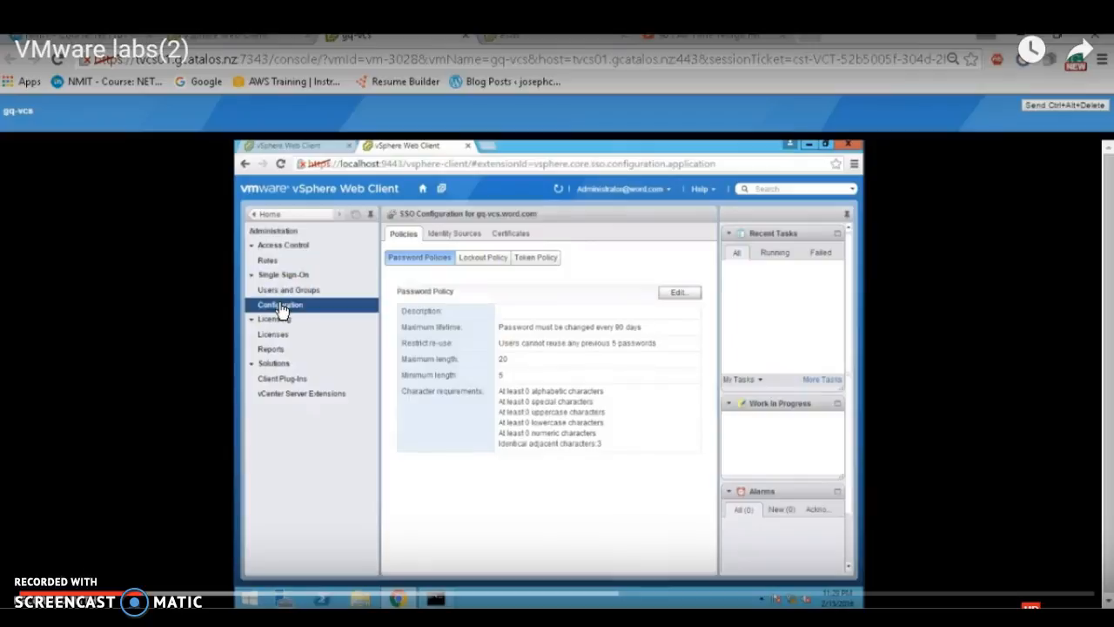
{"action": "left_click", "coordinate": [448, 234]}
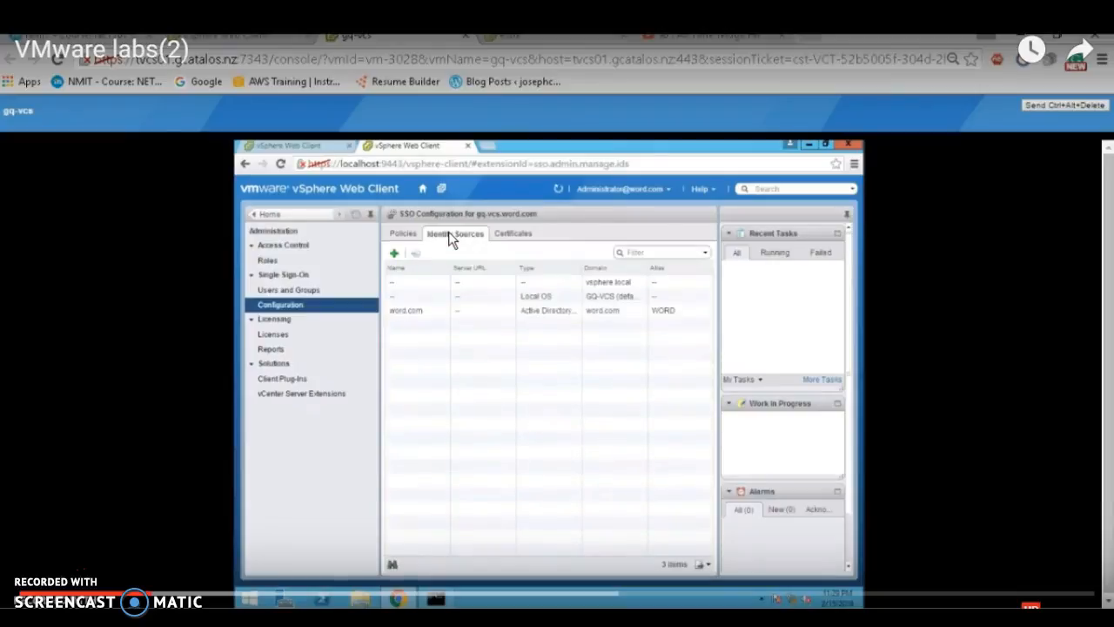
Try to add word.com as an Active Directory LDAP identity source with DC=word,DC=com, LDAP://word.com:389 and the administrator username and password, testing the connection.
{"action": "left_click", "coordinate": [395, 256]}
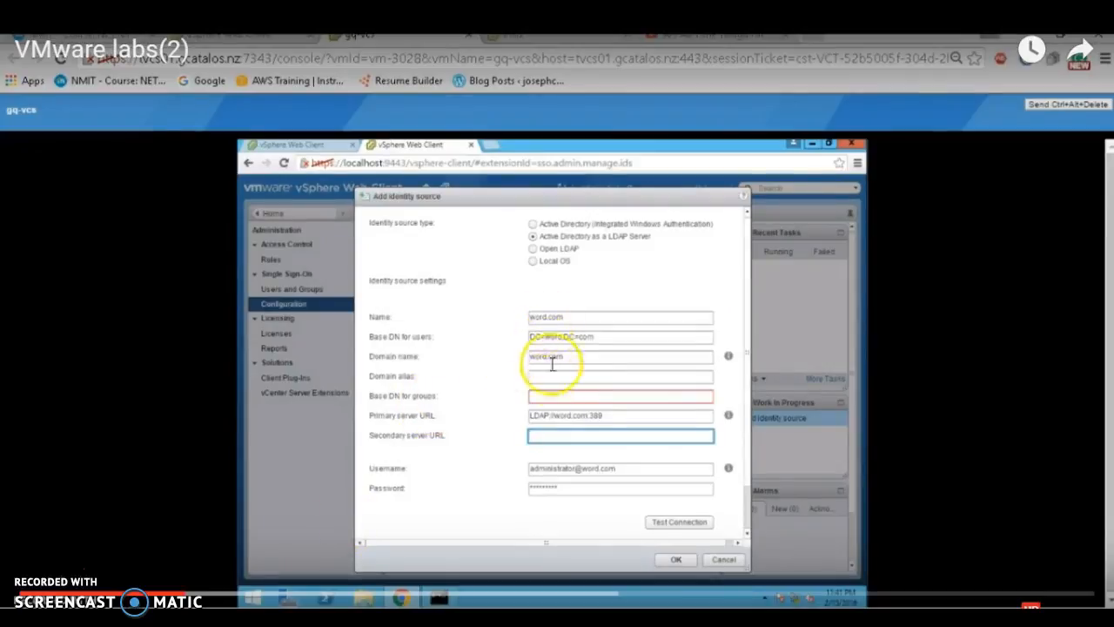
{"action": "left_click", "coordinate": [666, 522]}
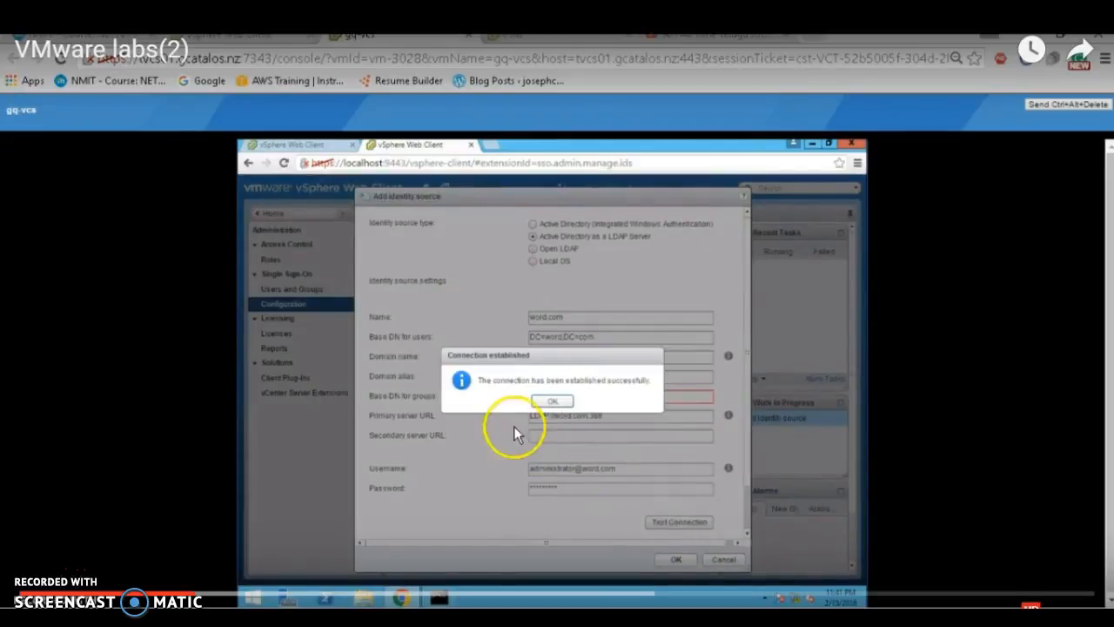
{"action": "left_click", "coordinate": [550, 401]}
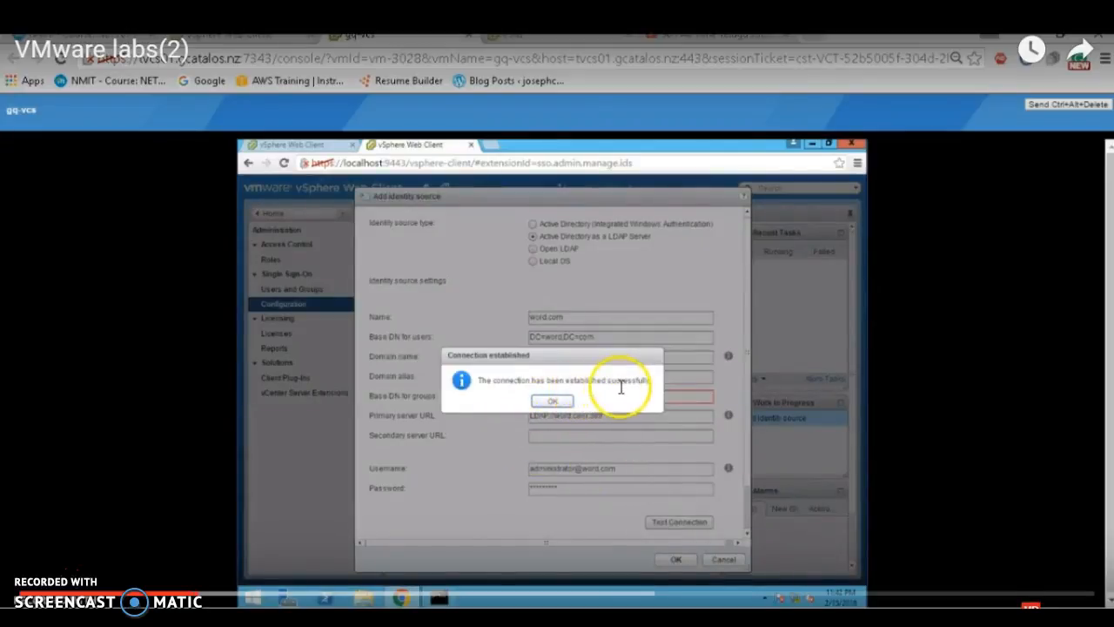
{"action": "left_click", "coordinate": [554, 402]}
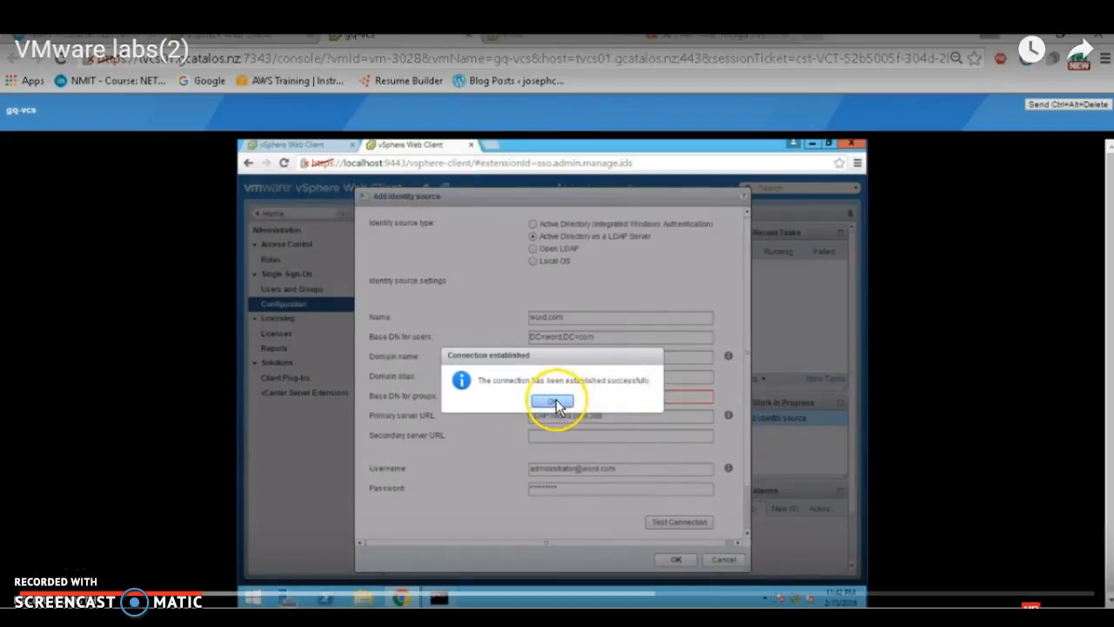
{"action": "left_click", "coordinate": [557, 403]}
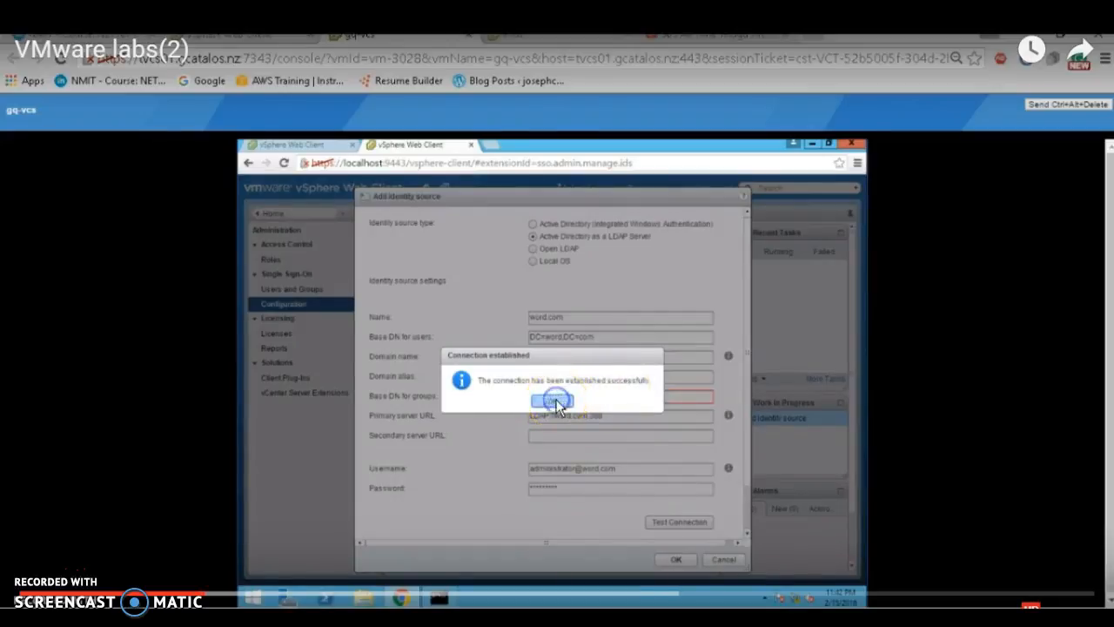
{"action": "left_click", "coordinate": [675, 559]}
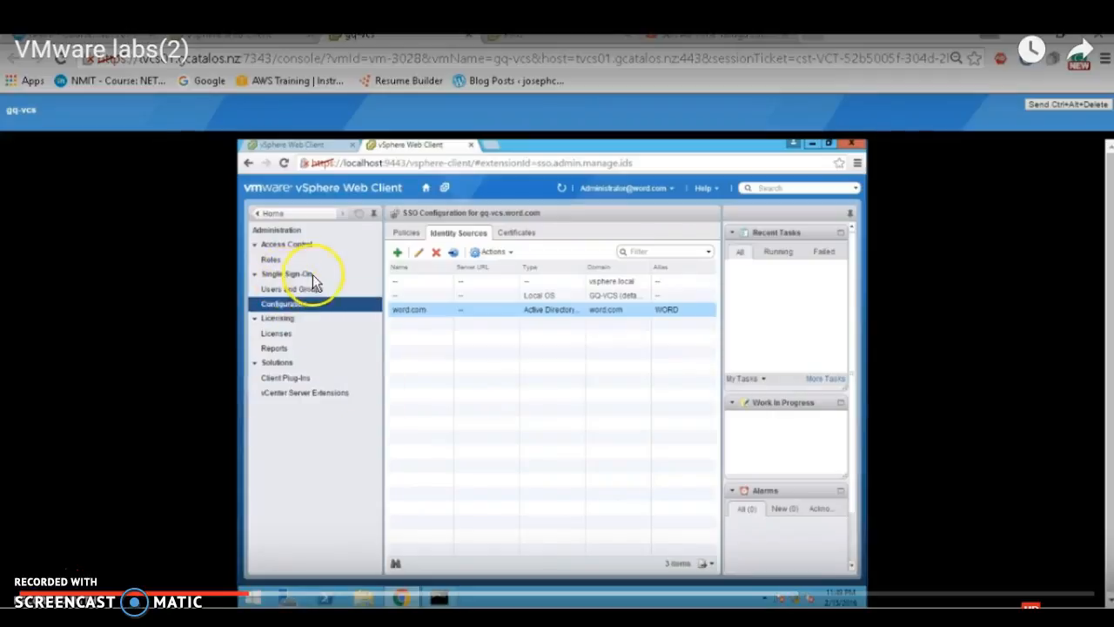
Open the single sign-on users and groups and list the vsphere.local groups.
{"action": "left_click", "coordinate": [290, 292]}
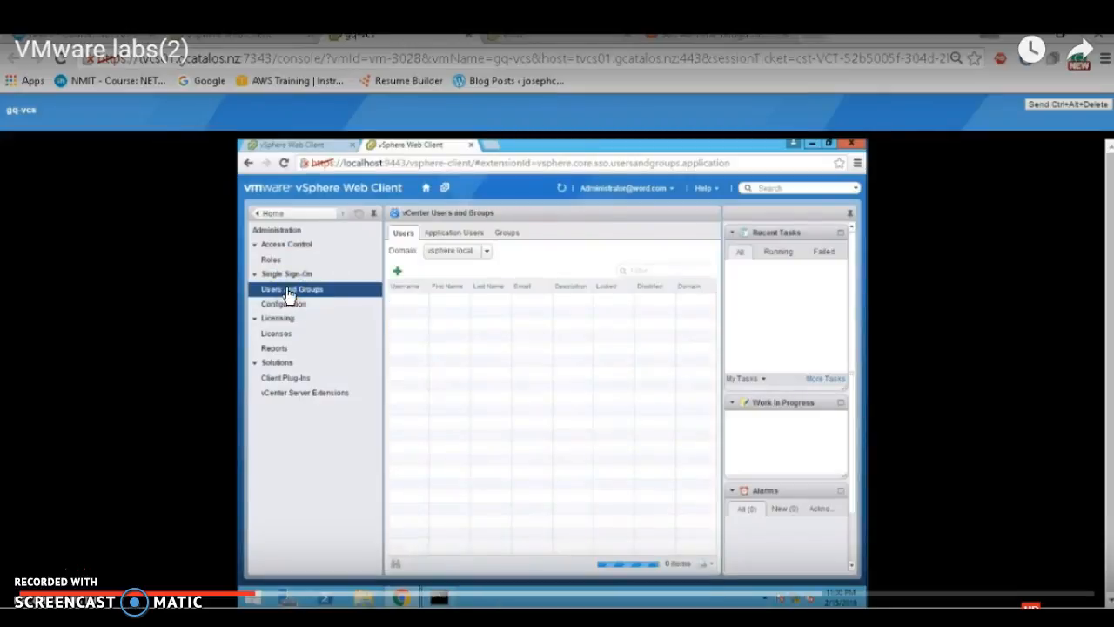
{"action": "left_click", "coordinate": [510, 234]}
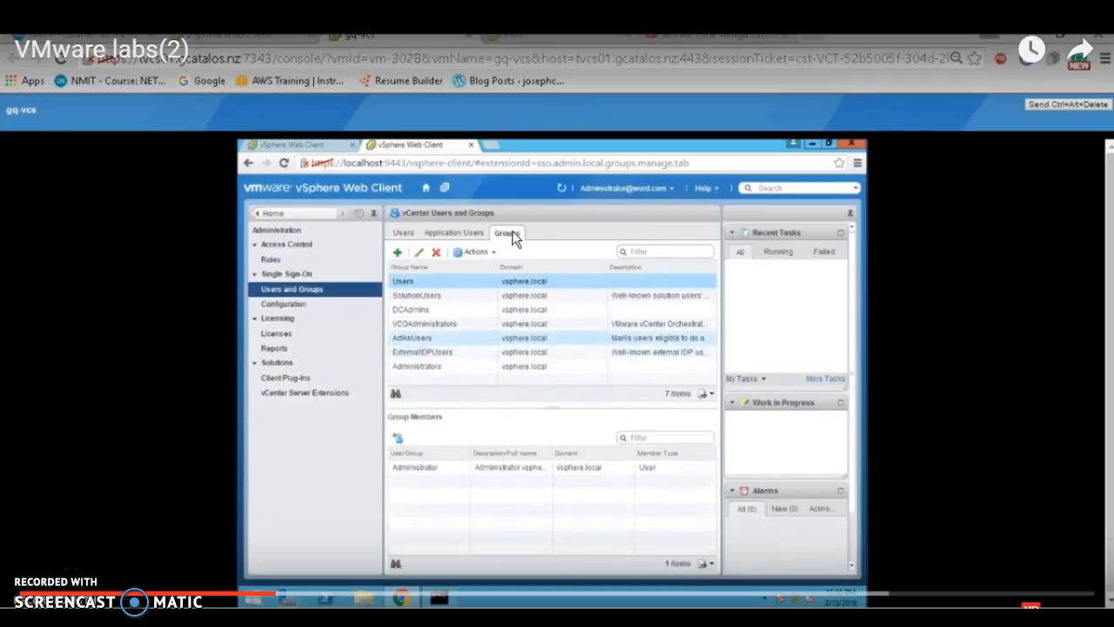
{"action": "left_click", "coordinate": [427, 312]}
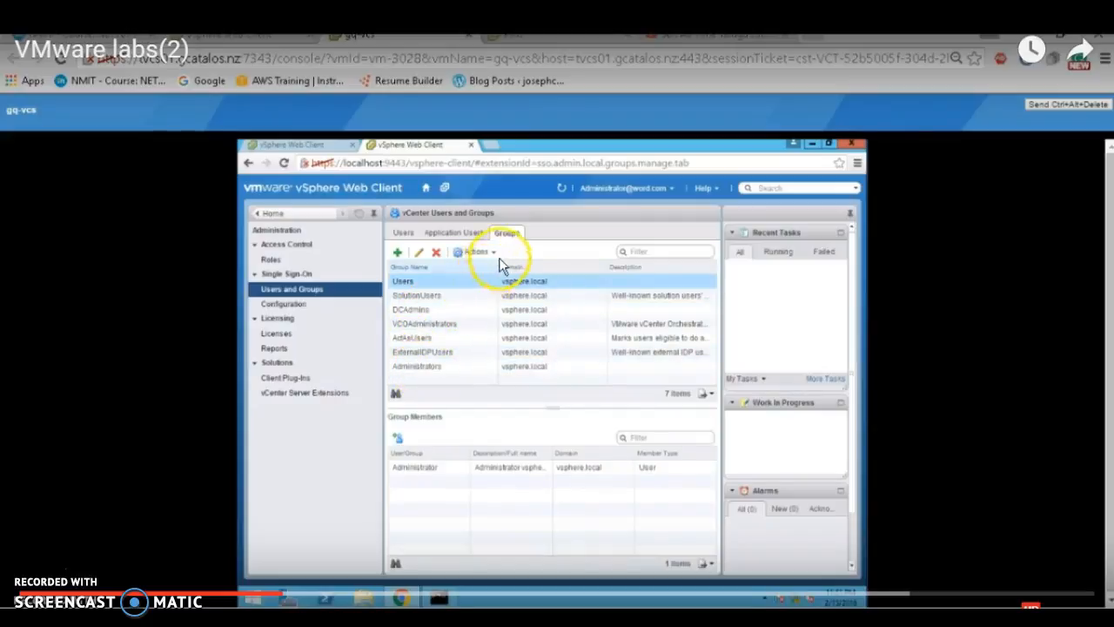
Add the Administrator user from the word.com domain as a member of the vsphere.local Administrators group.
{"action": "left_click", "coordinate": [419, 367]}
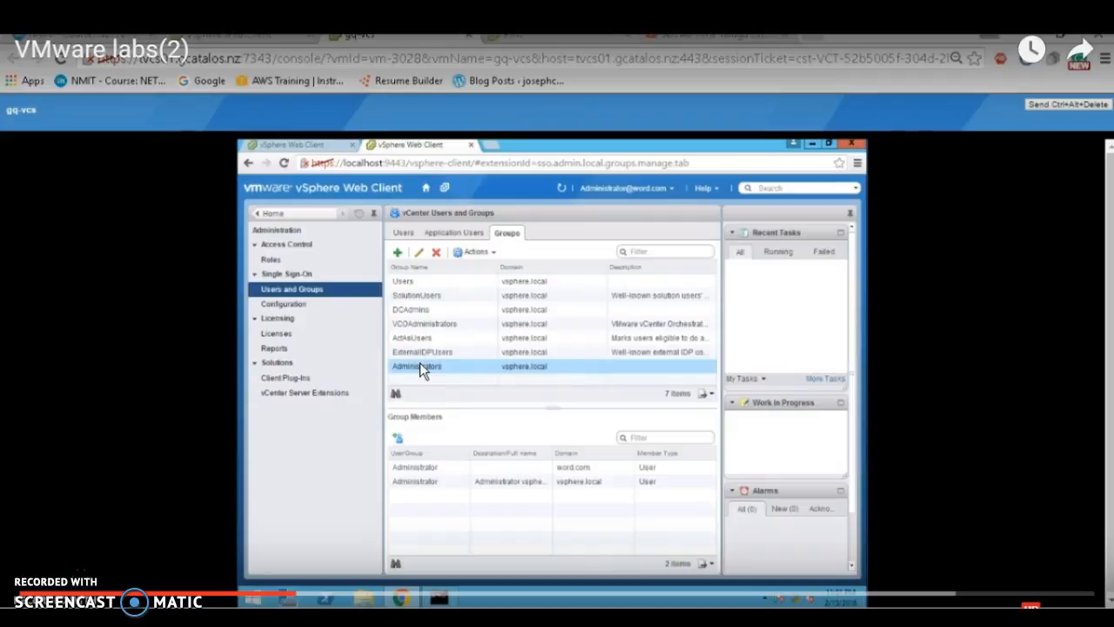
{"action": "left_click", "coordinate": [399, 439]}
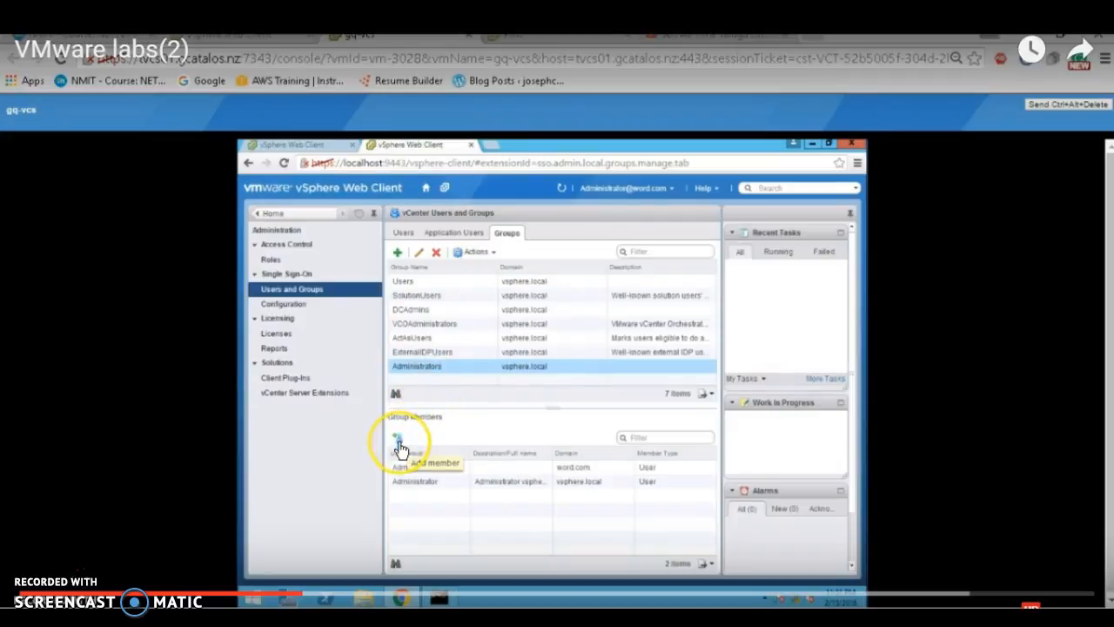
{"action": "left_click", "coordinate": [400, 446]}
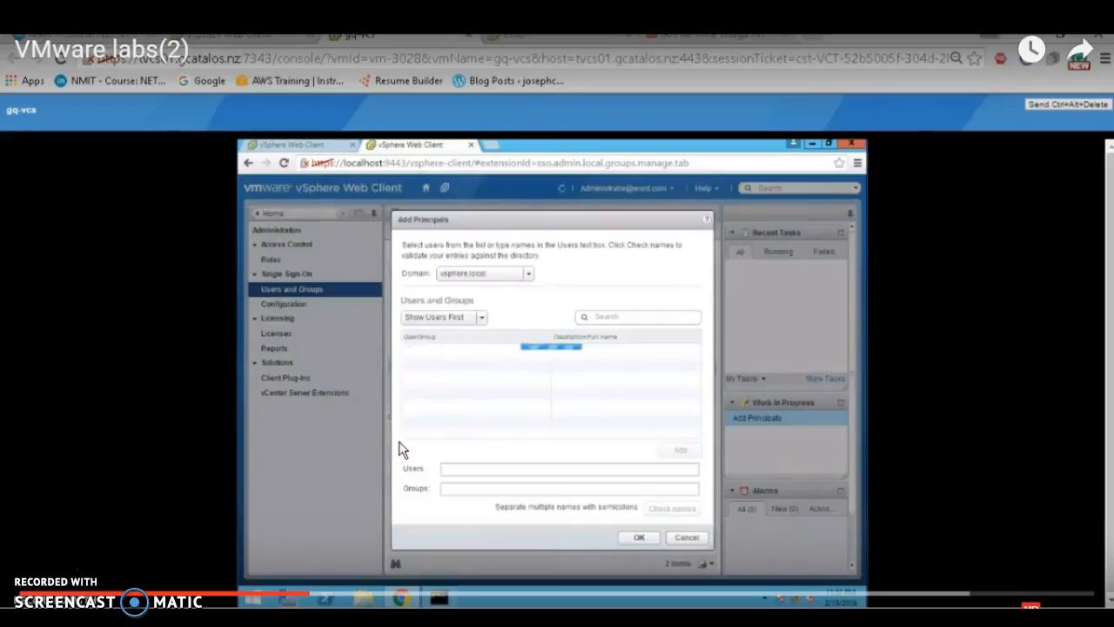
{"action": "left_click", "coordinate": [484, 381]}
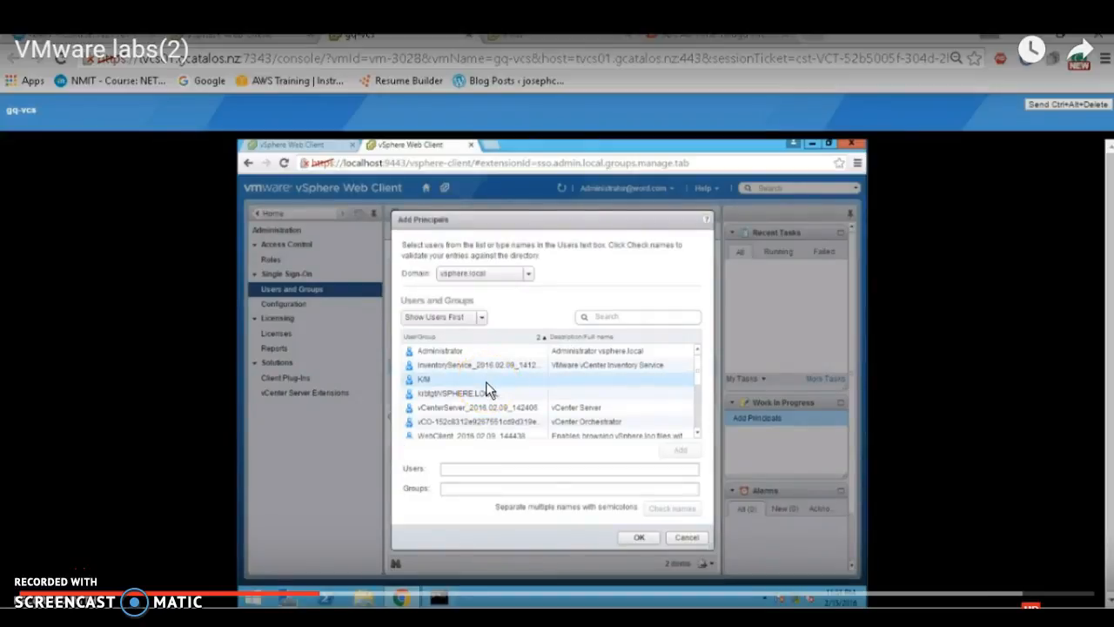
{"action": "left_click", "coordinate": [526, 277]}
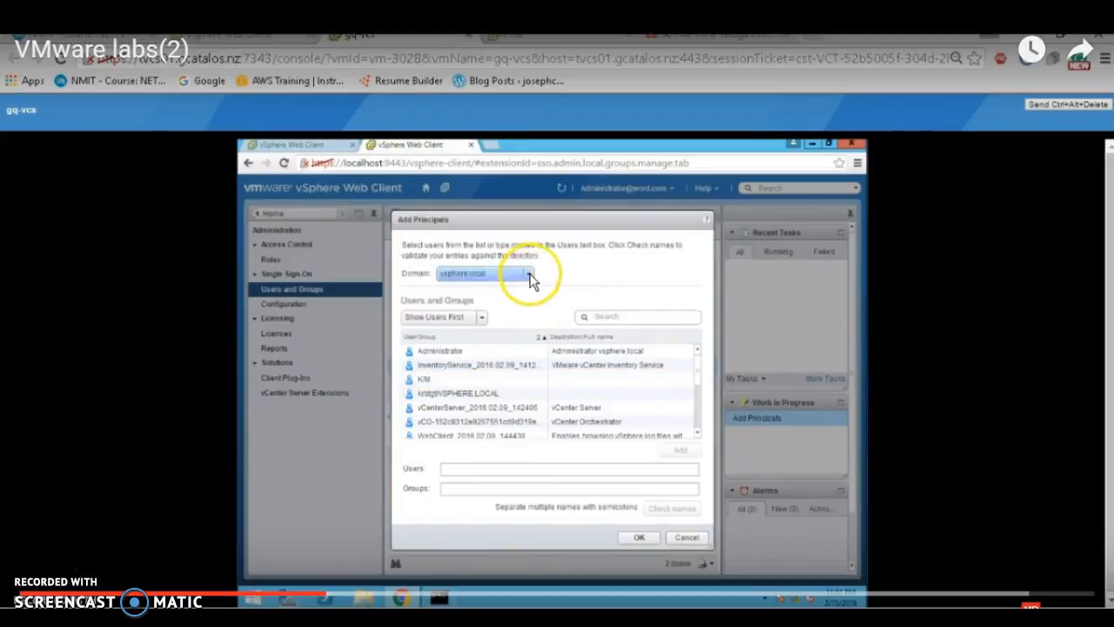
{"action": "left_click", "coordinate": [531, 279]}
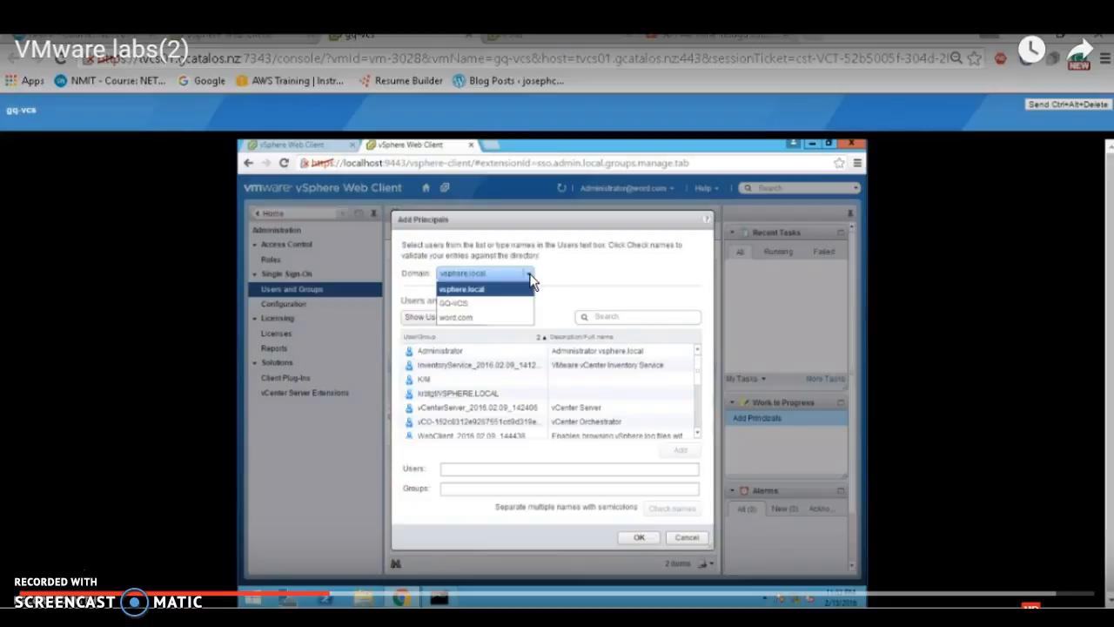
{"action": "left_click", "coordinate": [469, 315]}
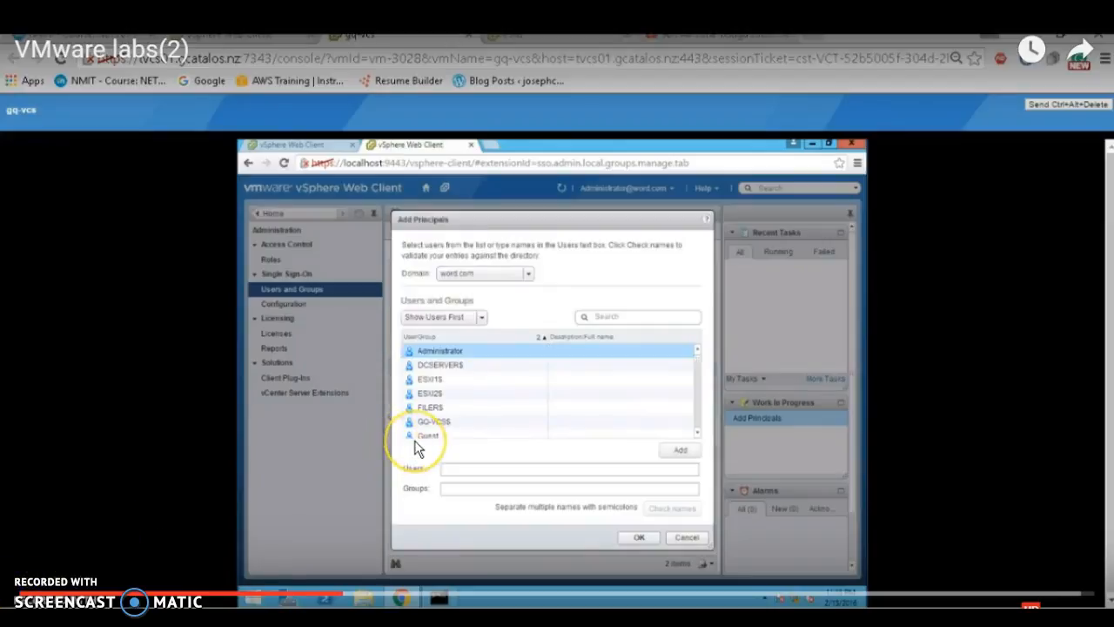
{"action": "left_click", "coordinate": [457, 354]}
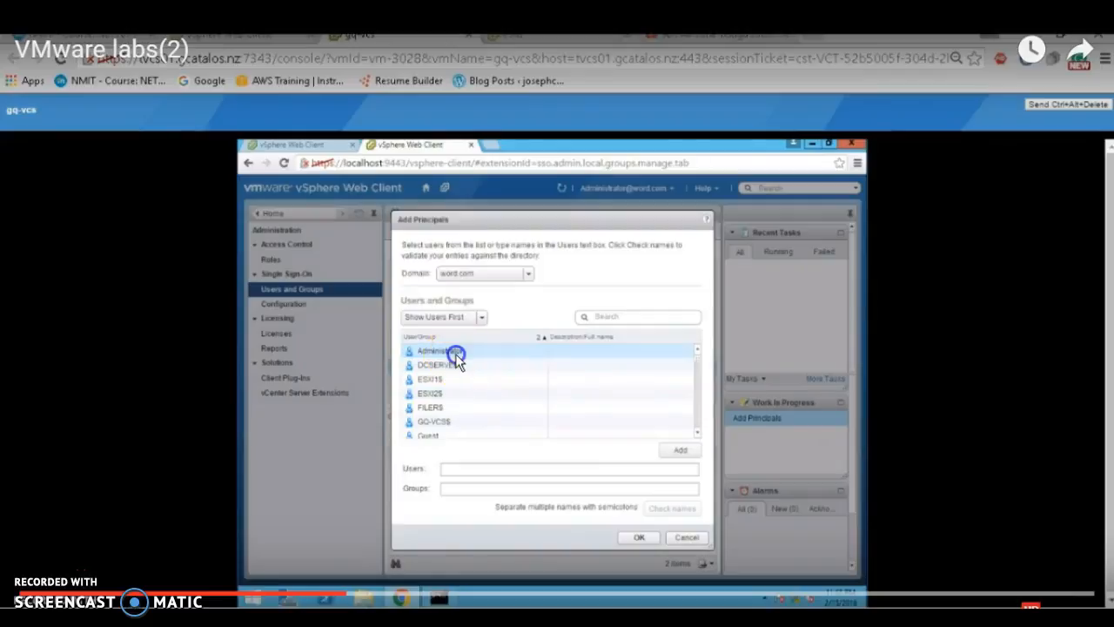
{"action": "left_click", "coordinate": [670, 448]}
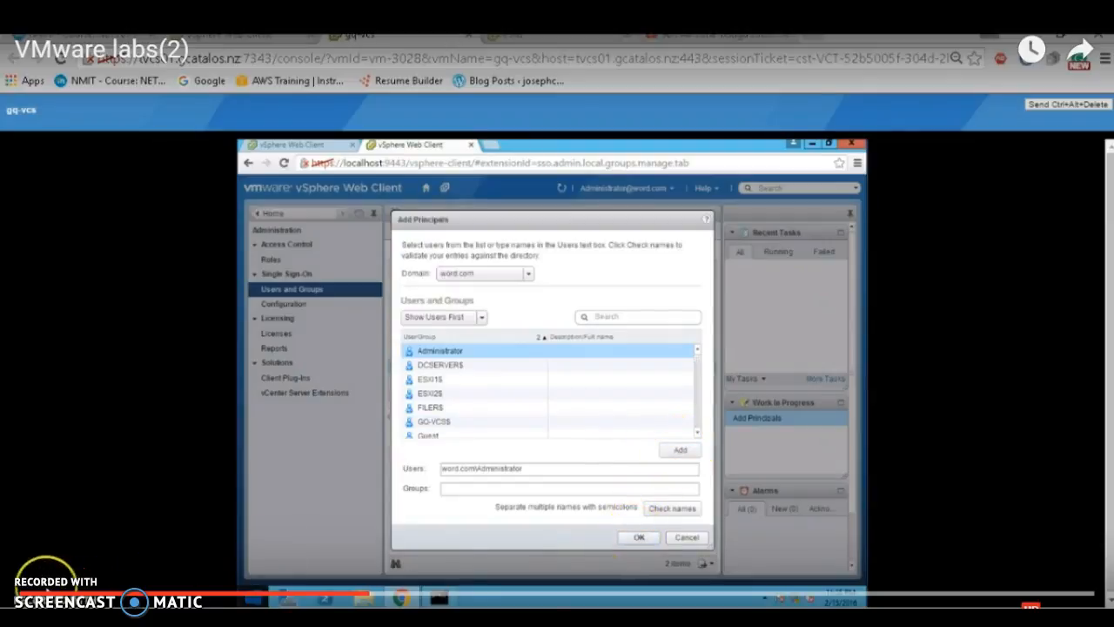
{"action": "left_click", "coordinate": [638, 537]}
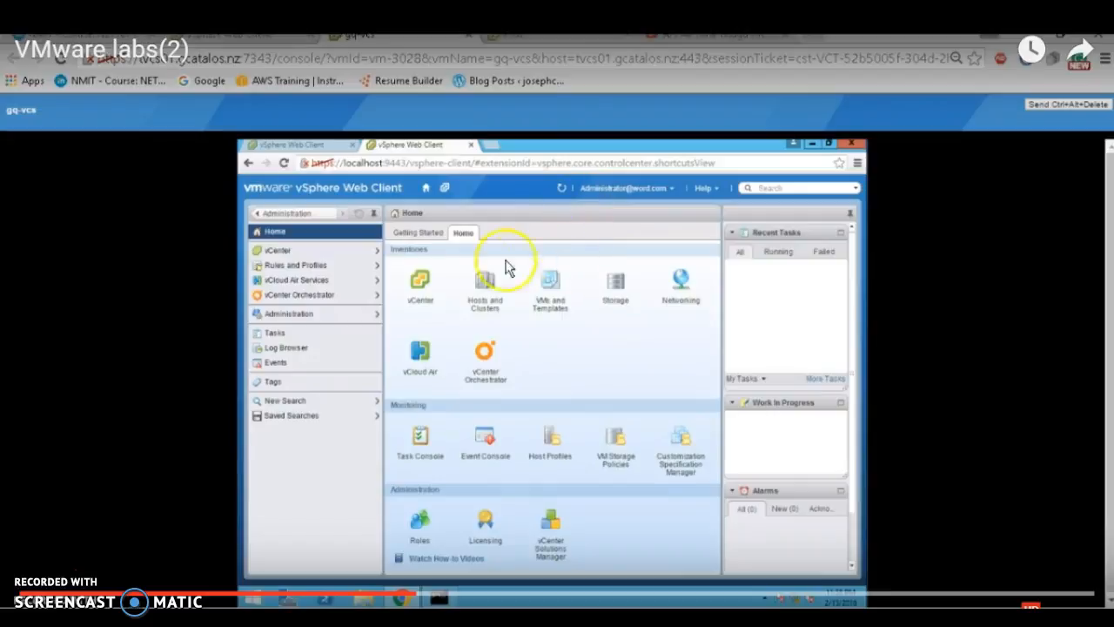
Check the vCenter Hosts and Clusters inventory under the word.com administrator account and log out of the web client.
{"action": "left_click", "coordinate": [419, 290]}
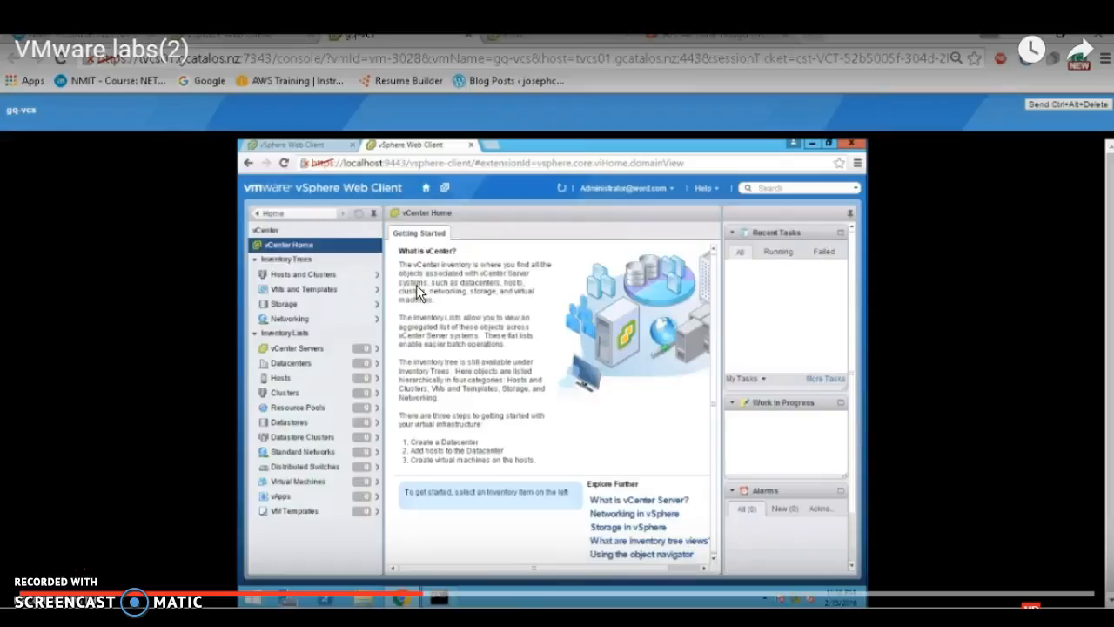
{"action": "left_click", "coordinate": [309, 277]}
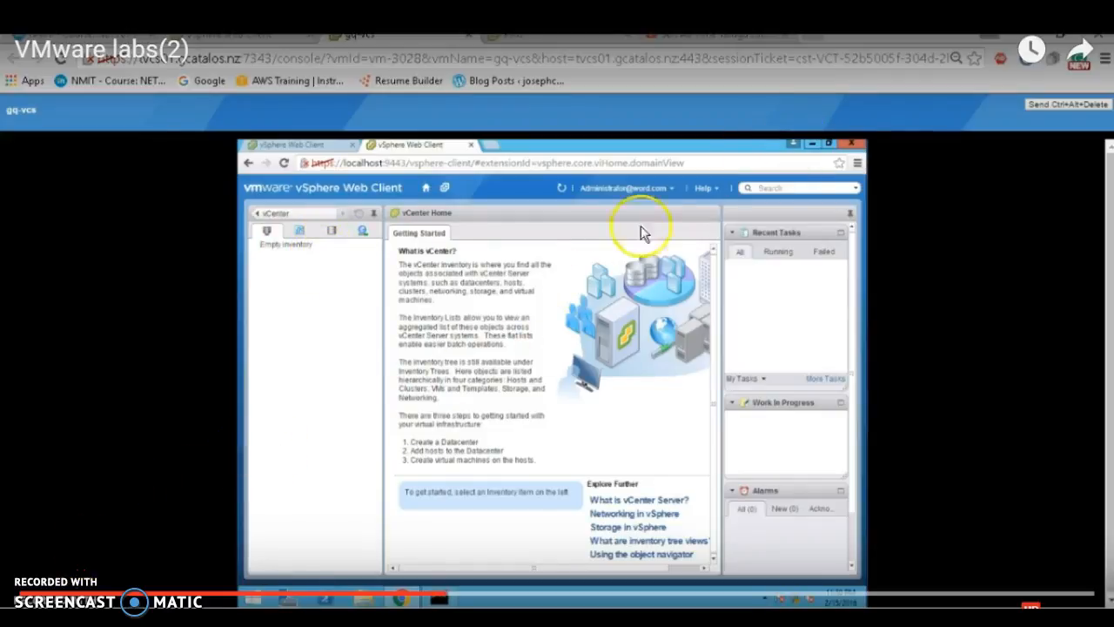
{"action": "left_click", "coordinate": [673, 189]}
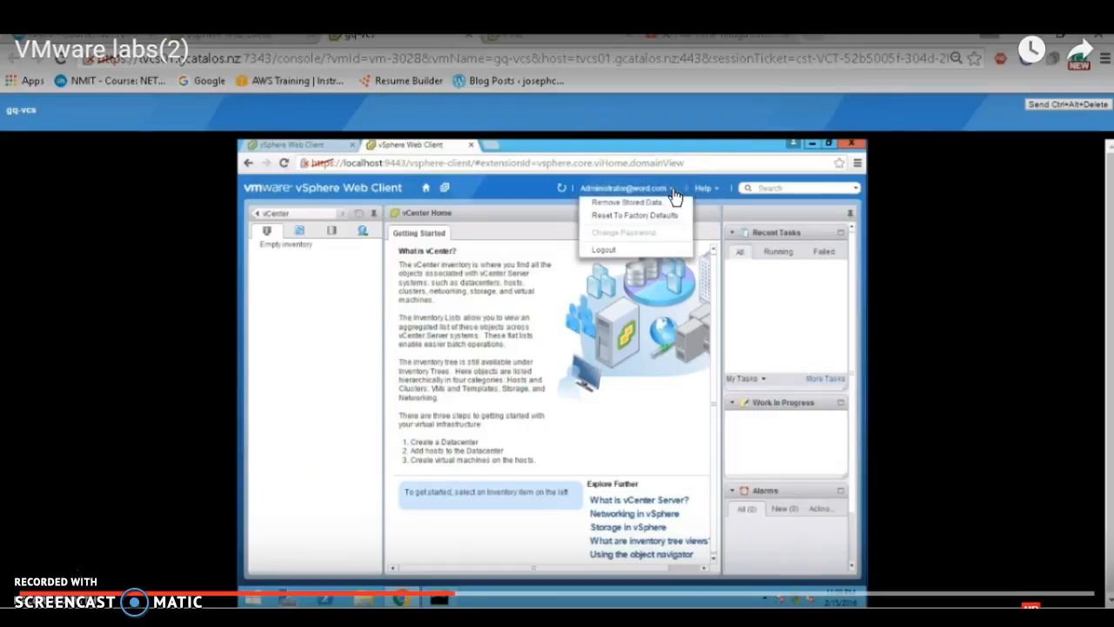
{"action": "left_click", "coordinate": [600, 248]}
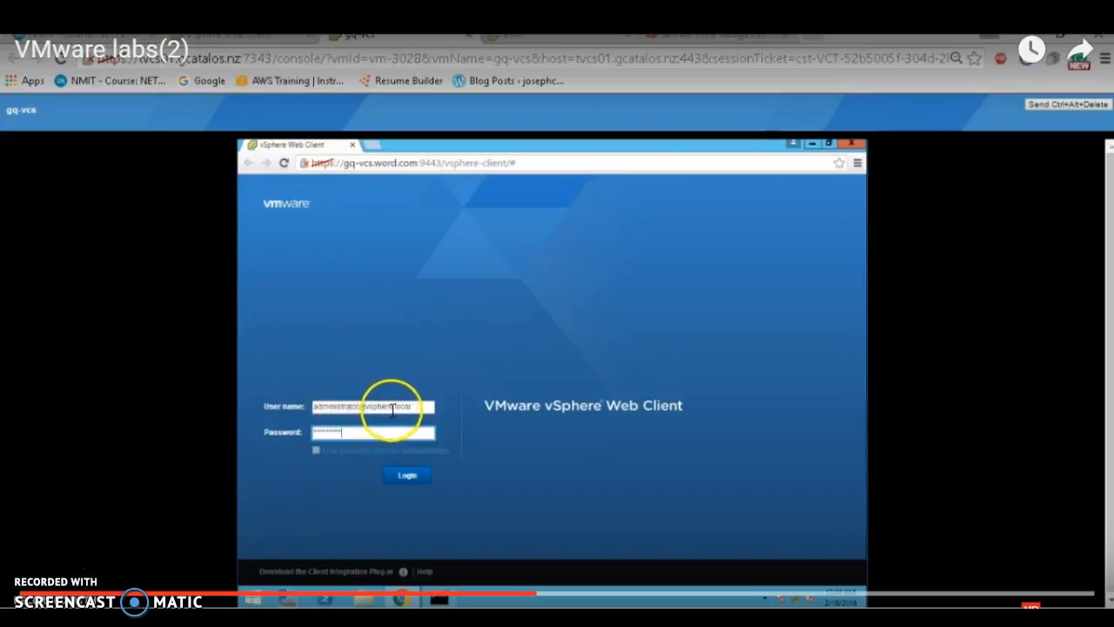
Log in with the vsphere.local administrator user name and account password, and open the Hosts and Clusters inventory.
{"action": "left_click", "coordinate": [329, 431]}
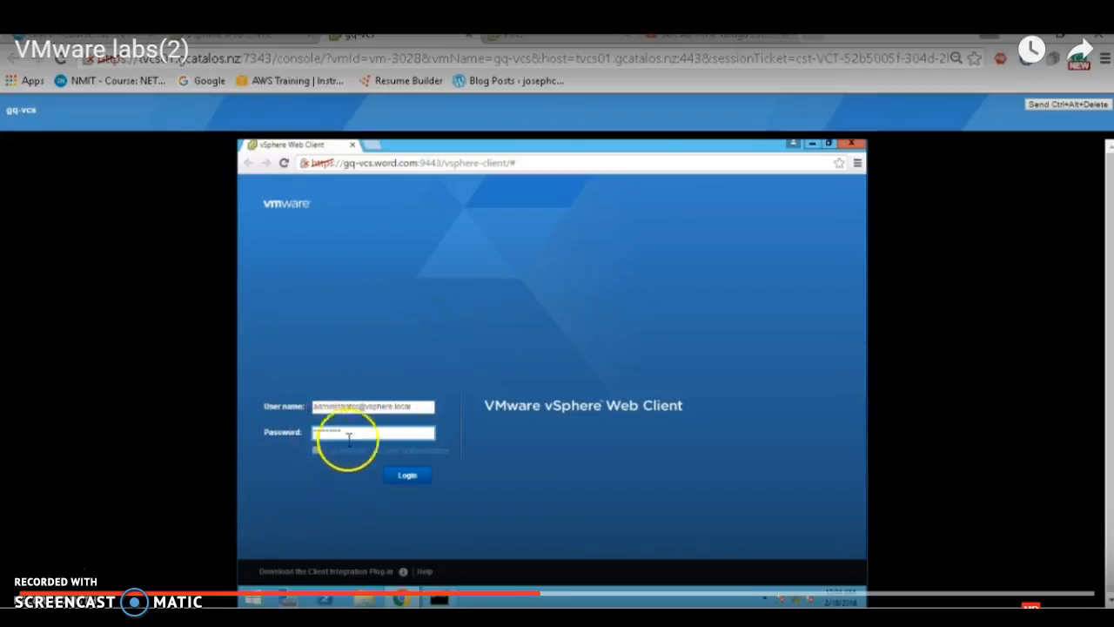
{"action": "left_click", "coordinate": [401, 476]}
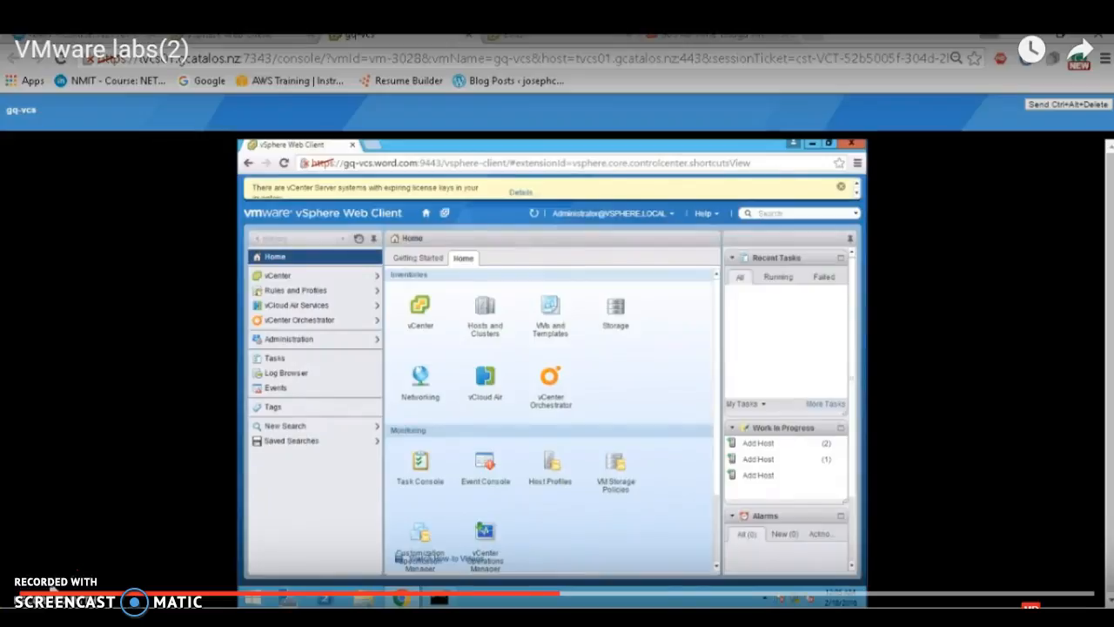
{"action": "left_click", "coordinate": [291, 279]}
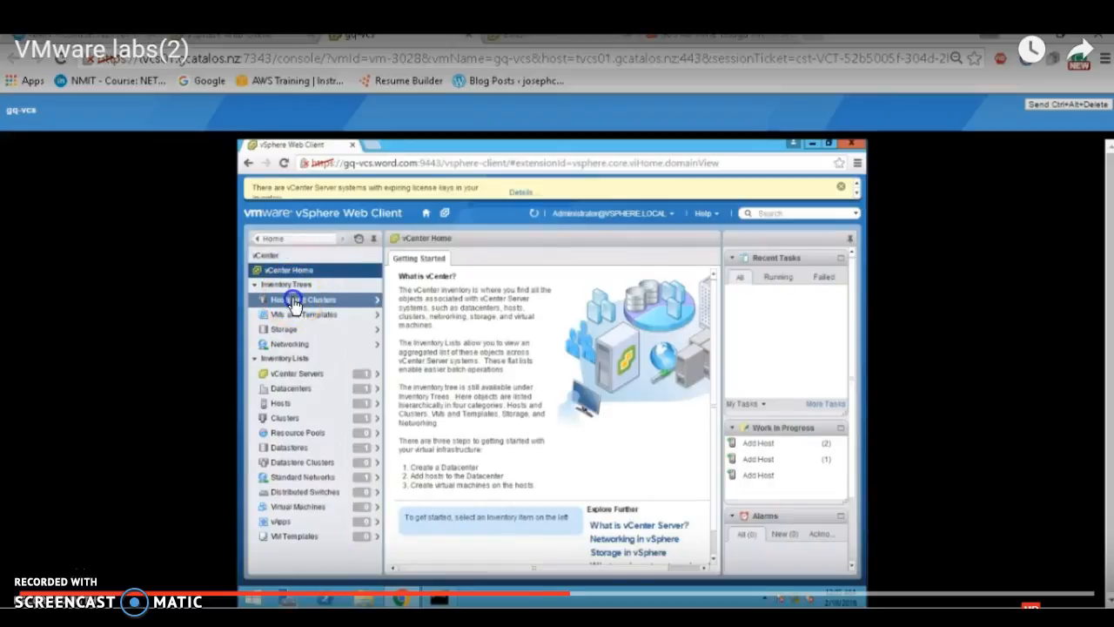
{"action": "left_click", "coordinate": [296, 301]}
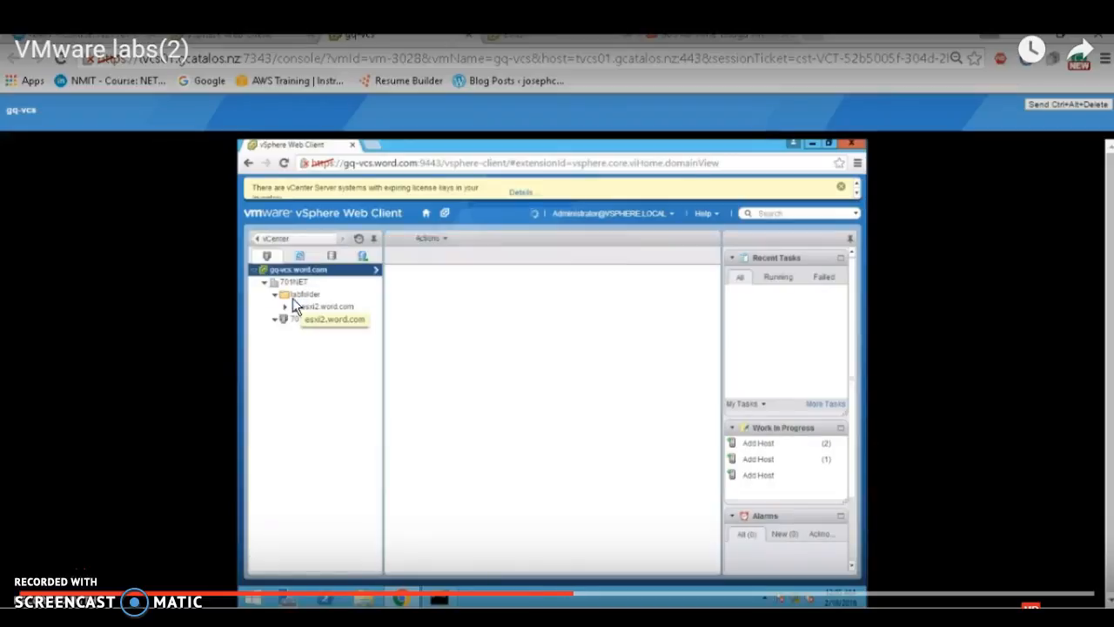
Create a new host and cluster folder named new1 in the 701NET datacenter.
{"action": "left_click", "coordinate": [293, 284]}
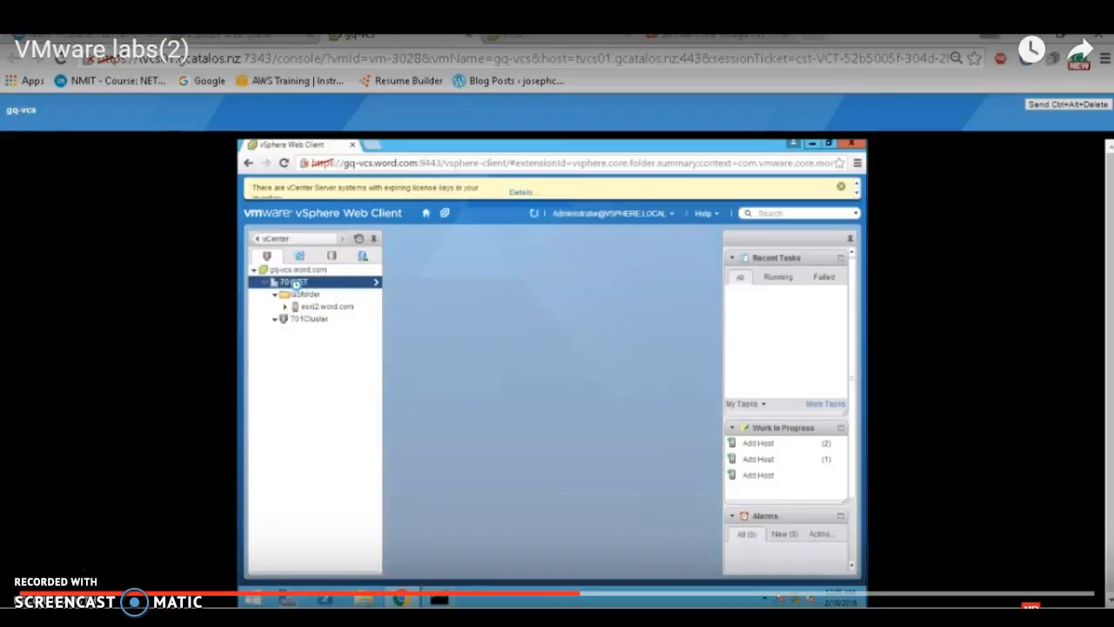
{"action": "left_click", "coordinate": [293, 283]}
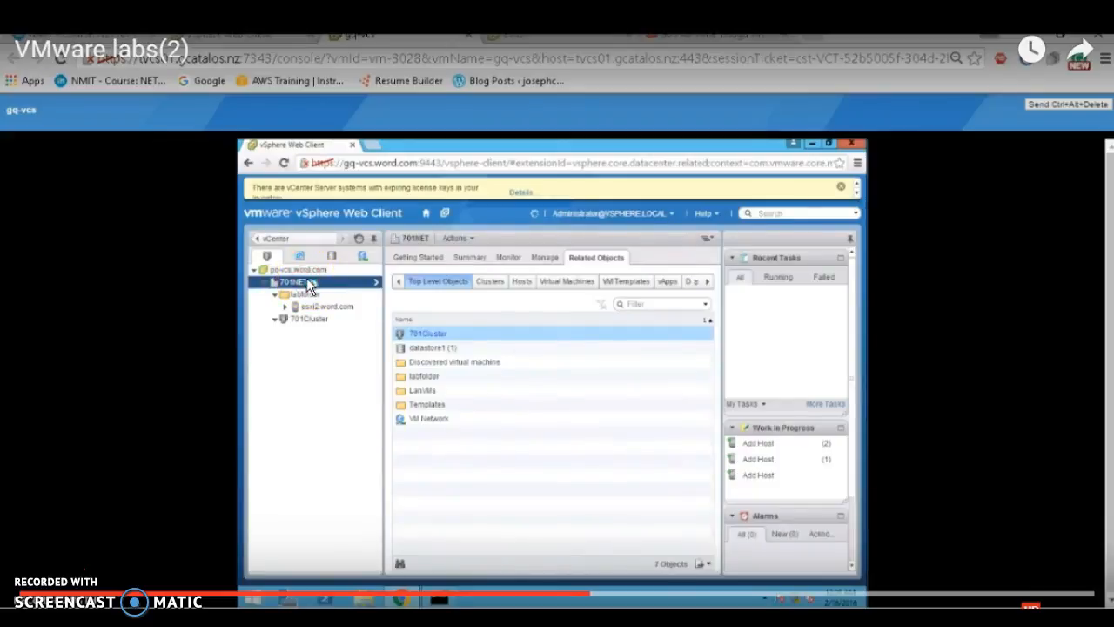
{"action": "right_click", "coordinate": [306, 284]}
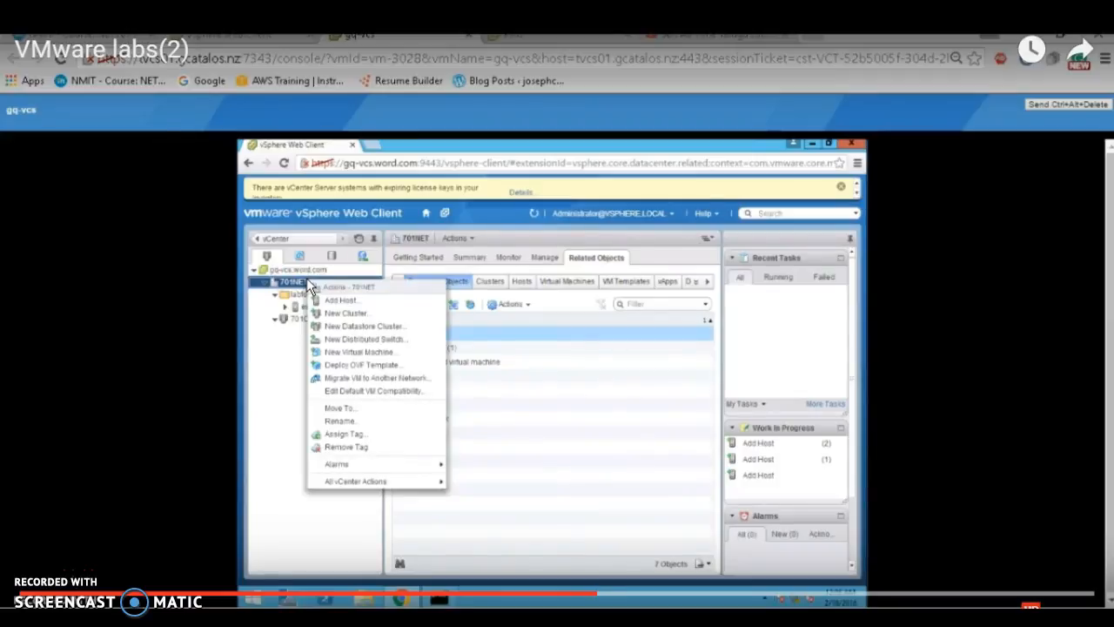
{"action": "left_click", "coordinate": [378, 482]}
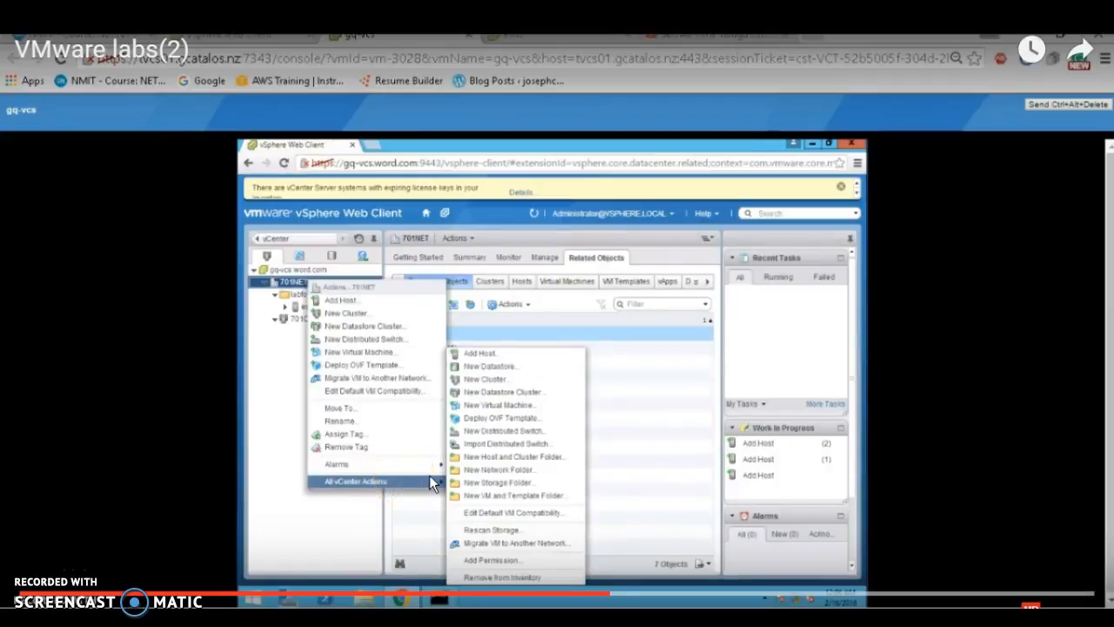
{"action": "left_click", "coordinate": [489, 460]}
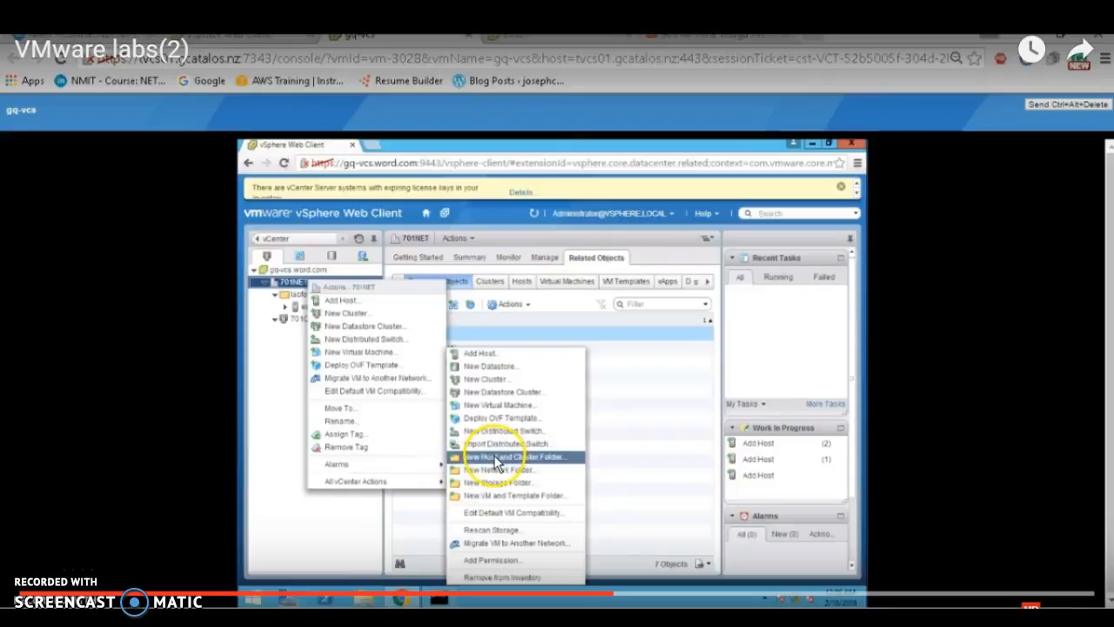
{"action": "left_click", "coordinate": [495, 458]}
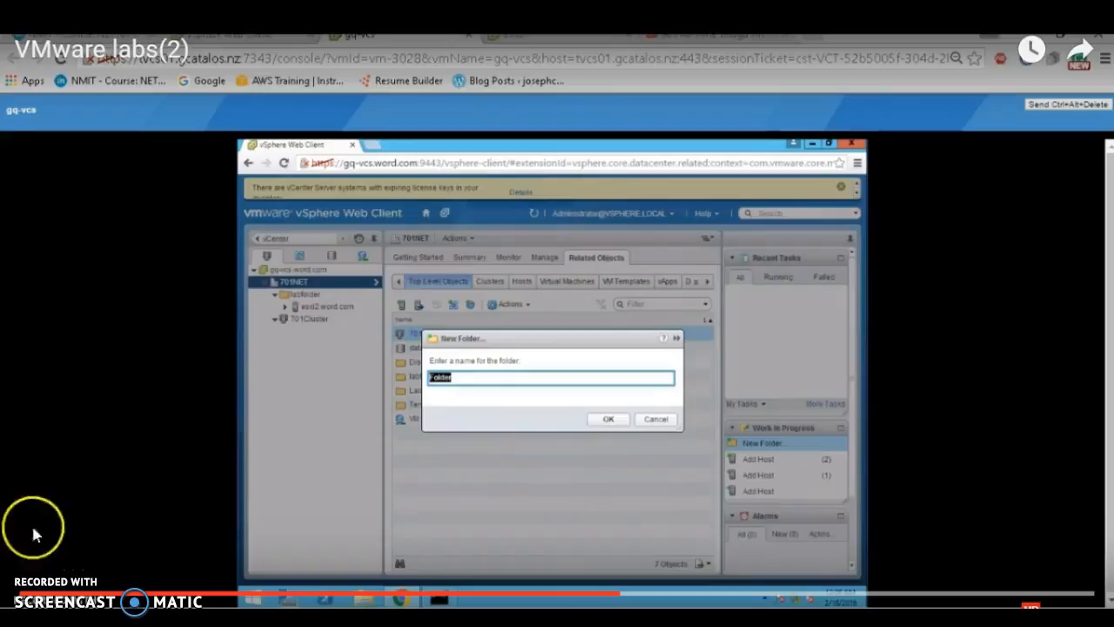
{"action": "left_click", "coordinate": [468, 378]}
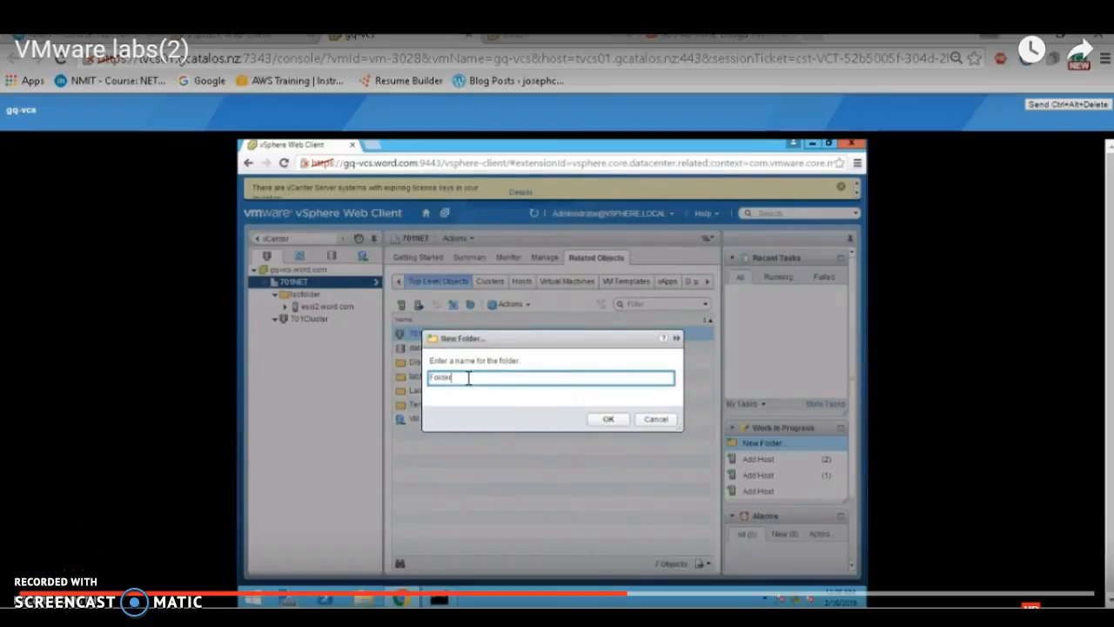
{"action": "key", "text": "BackSpace"}
{"action": "key", "text": "BackSpace"}
{"action": "key", "text": "BackSpace"}
{"action": "key", "text": "BackSpace"}
{"action": "key", "text": "BackSpace"}
{"action": "key", "text": "BackSpace"}
{"action": "type", "text": "new1"}
{"action": "left_click", "coordinate": [610, 420]}
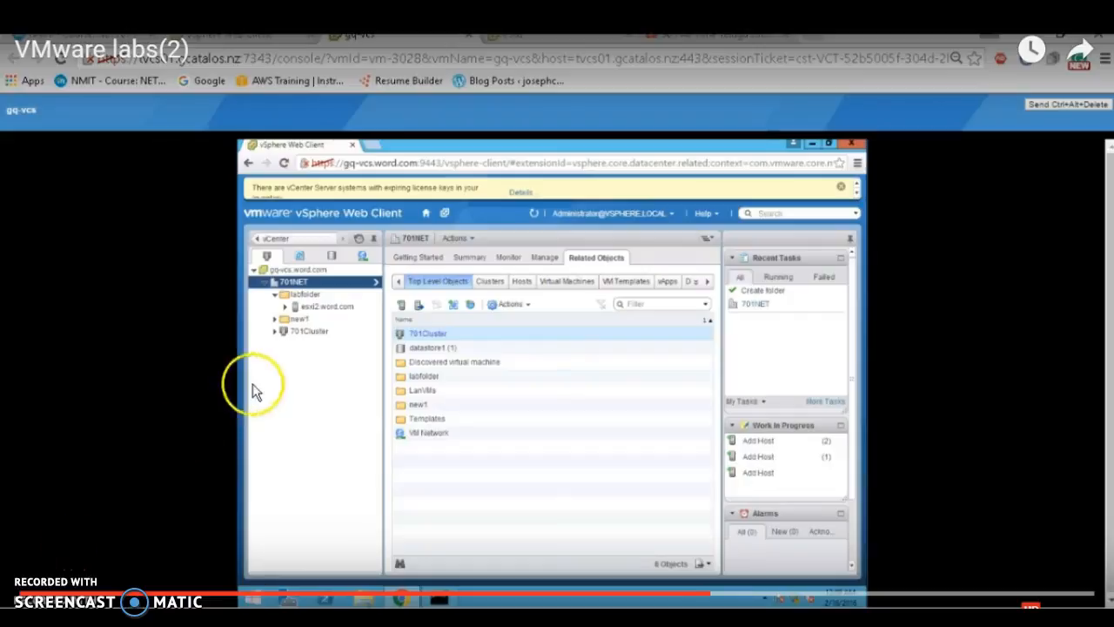
Open the VMs and Templates inventory from the vCenter home page and select the 701NET datacenter.
{"action": "left_click", "coordinate": [426, 215]}
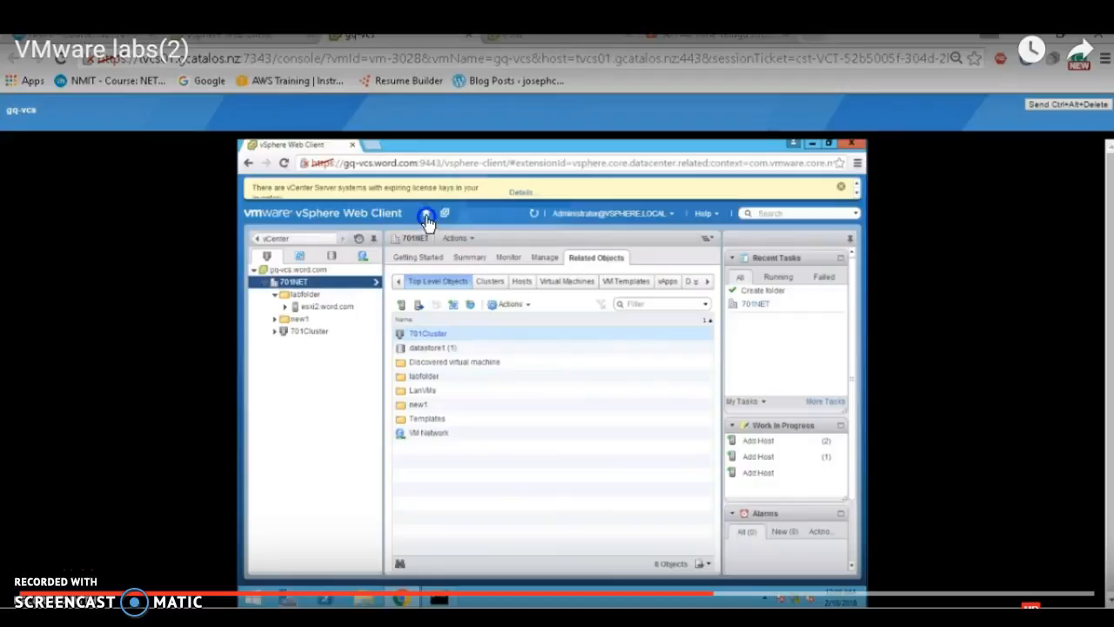
{"action": "left_click", "coordinate": [296, 275]}
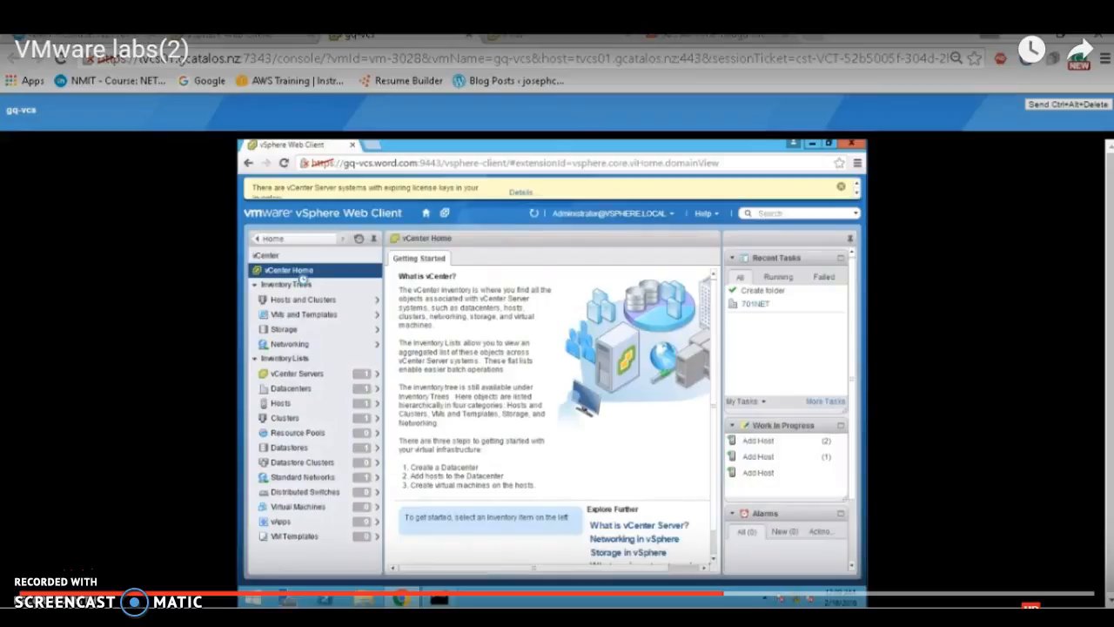
{"action": "left_click", "coordinate": [295, 318]}
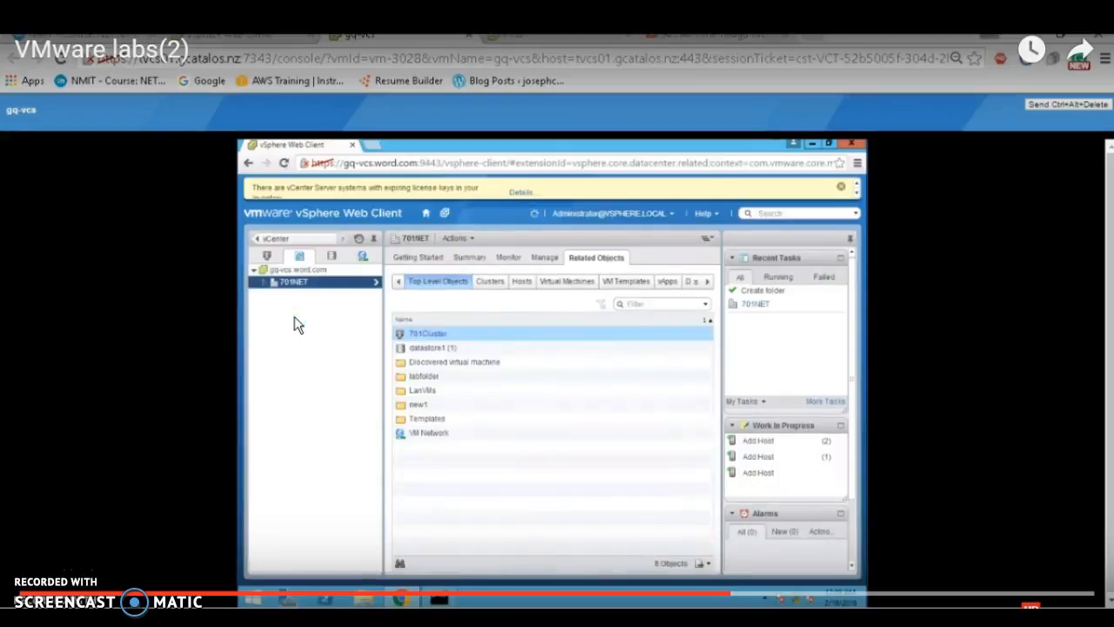
{"action": "left_click", "coordinate": [295, 282]}
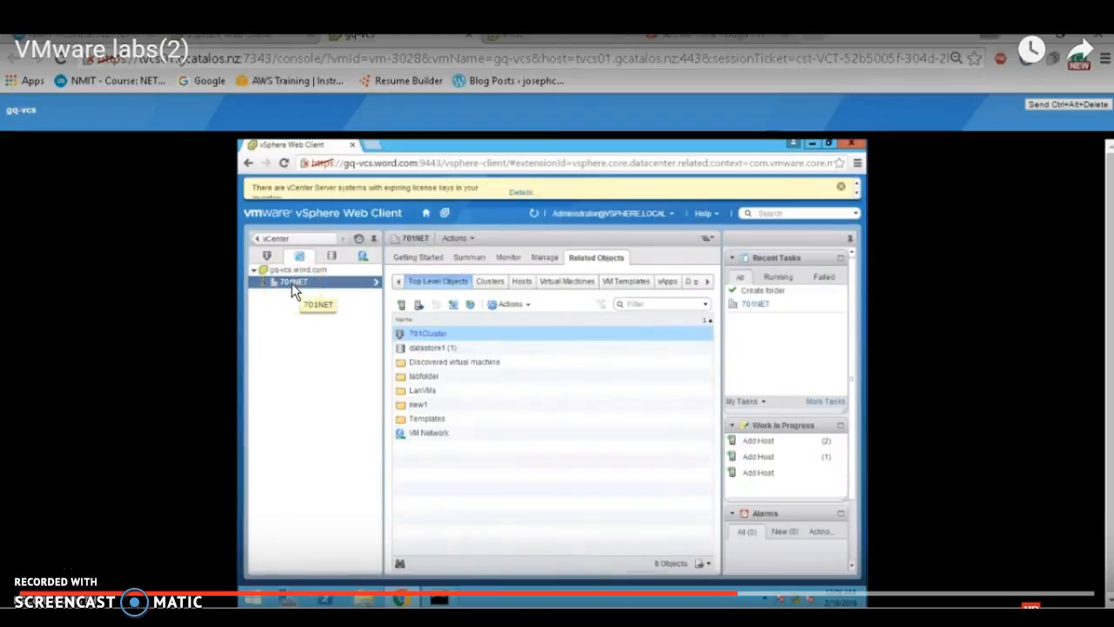
Create a new VM and template folder named labvms2 in the 701NET datacenter.
{"action": "right_click", "coordinate": [292, 283]}
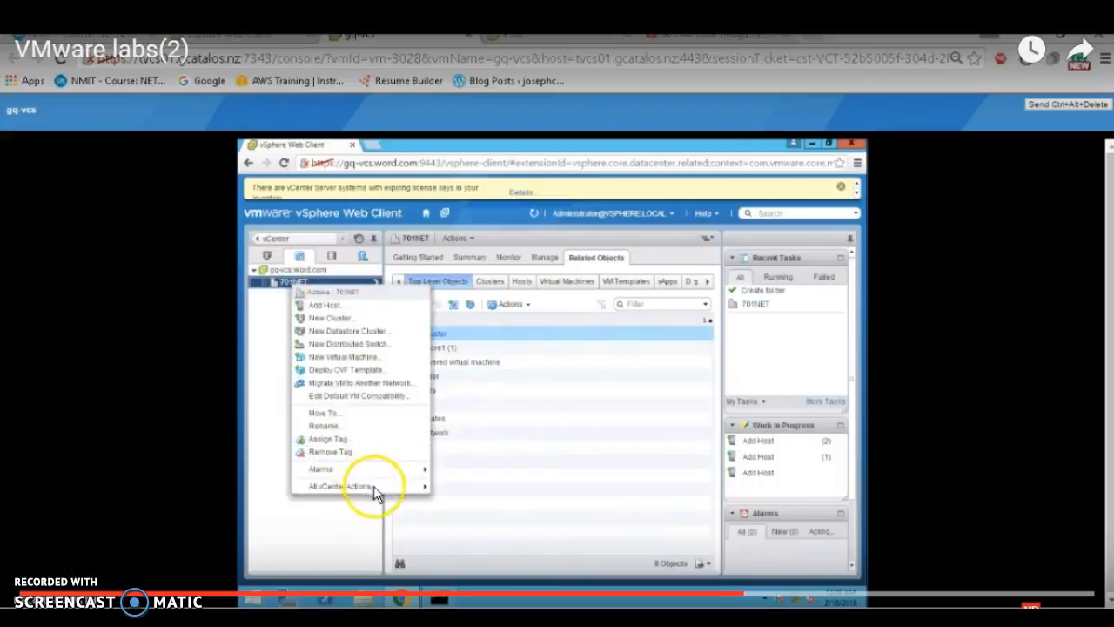
{"action": "mouse_move", "coordinate": [377, 486]}
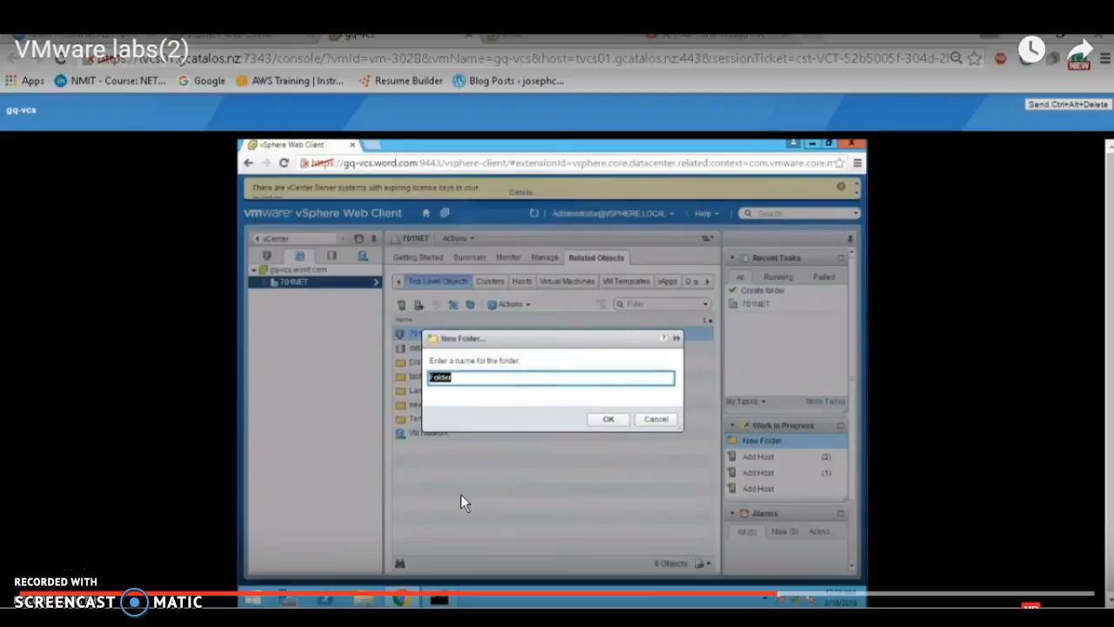
{"action": "left_click", "coordinate": [467, 380]}
{"action": "key", "text": "BackSpace"}
{"action": "key", "text": "BackSpace"}
{"action": "key", "text": "BackSpace"}
{"action": "key", "text": "BackSpace"}
{"action": "key", "text": "BackSpace"}
{"action": "key", "text": "BackSpace"}
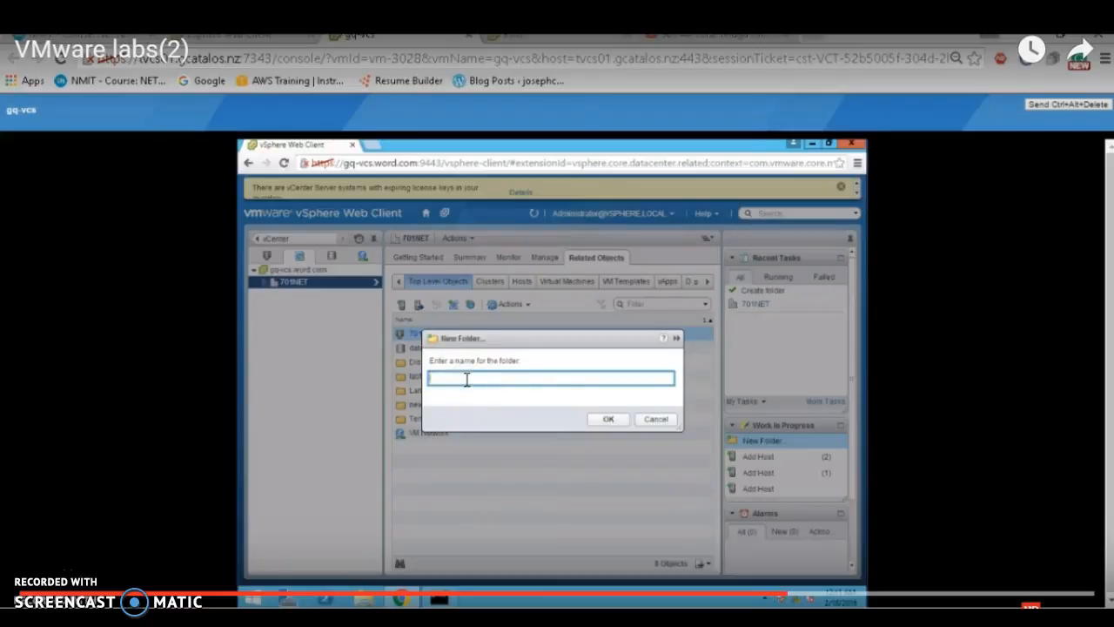
{"action": "type", "text": "labvms2"}
{"action": "left_click", "coordinate": [609, 419]}
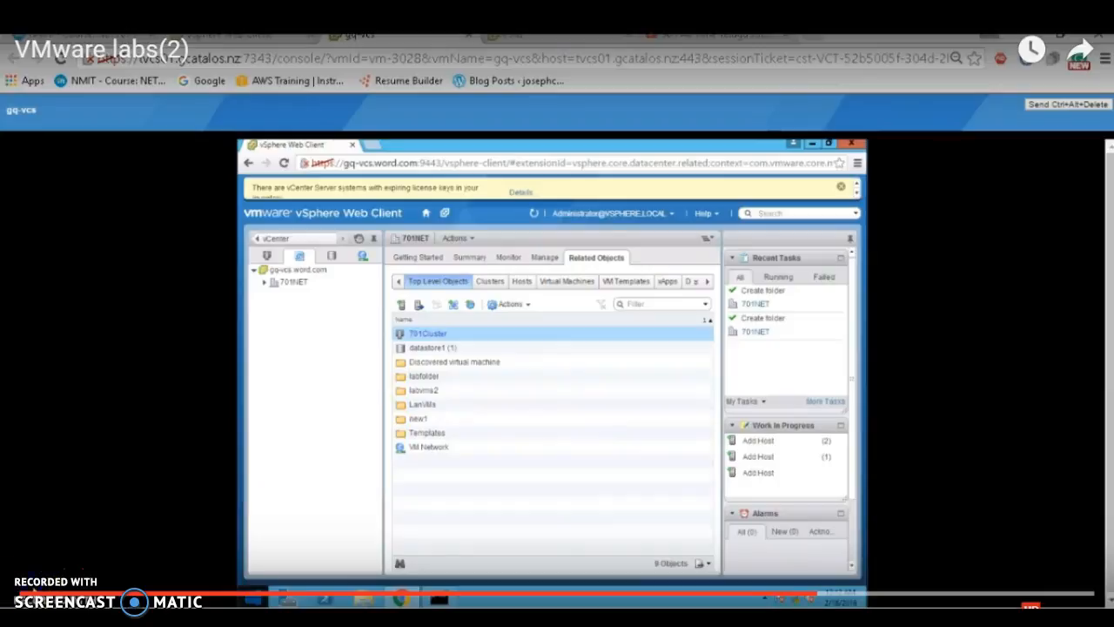
Expand the 701NET datacenter, move its Templates folder into labvms2, and expand labvms2 to check the move.
{"action": "left_click", "coordinate": [265, 284]}
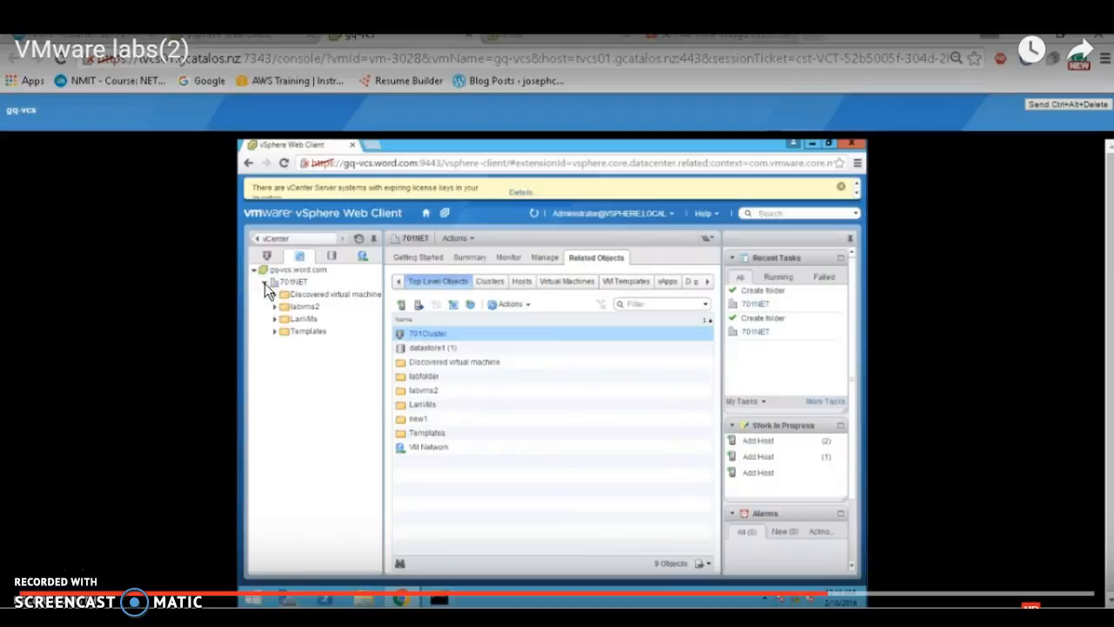
{"action": "left_click", "coordinate": [305, 318]}
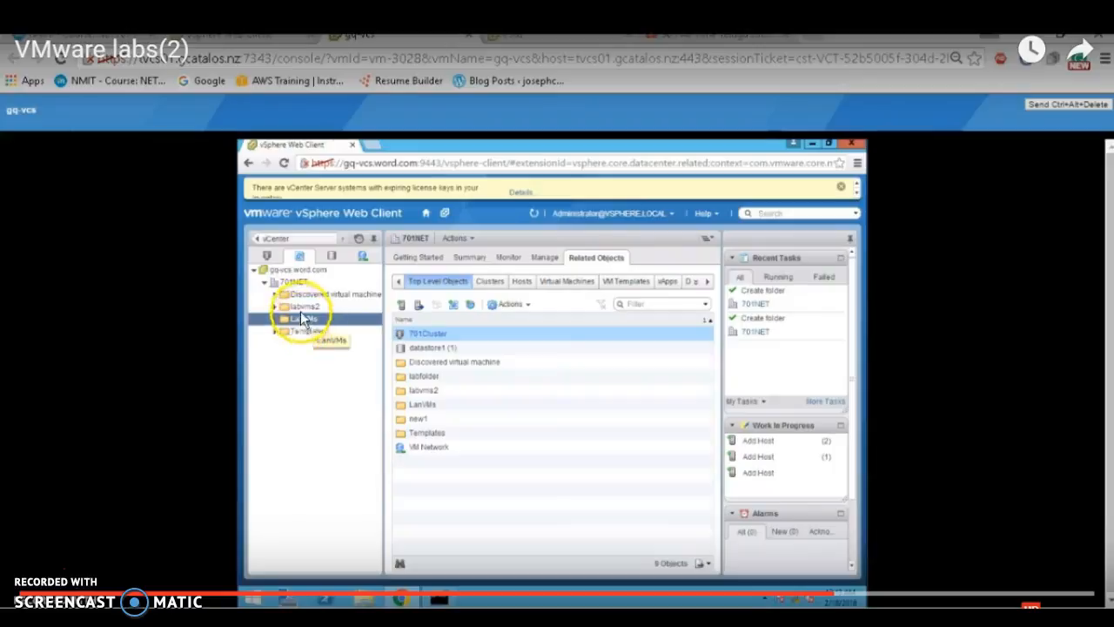
{"action": "left_click", "coordinate": [302, 309]}
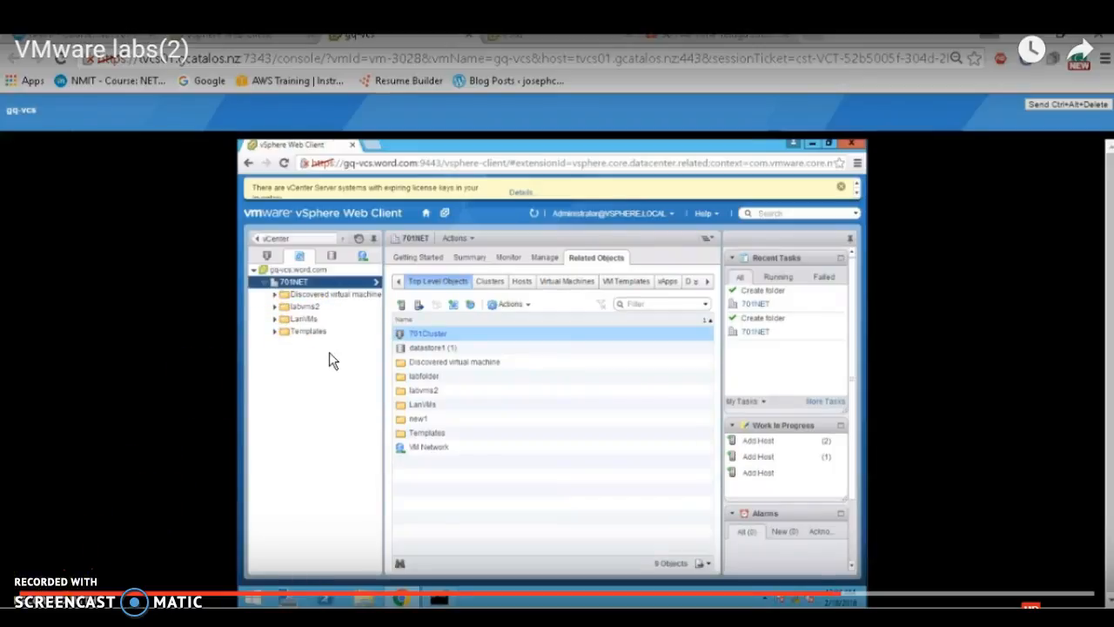
{"action": "left_click", "coordinate": [308, 333]}
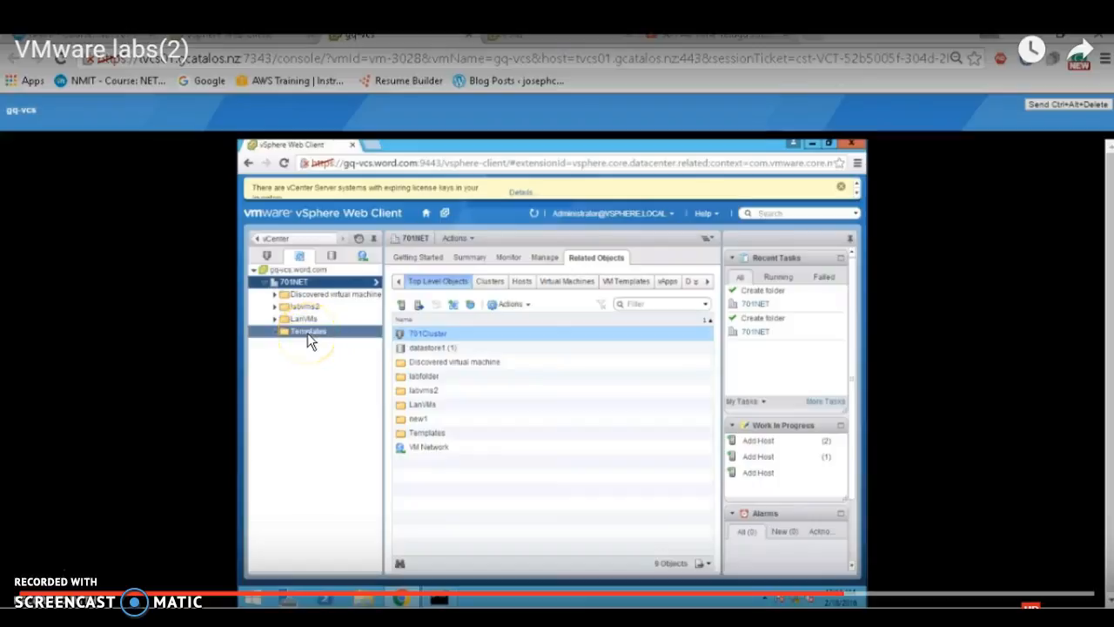
{"action": "mouse_move", "coordinate": [307, 333]}
{"action": "left_mouse_down"}
{"action": "mouse_move", "coordinate": [299, 299]}
{"action": "mouse_move", "coordinate": [319, 309]}
{"action": "left_mouse_up"}
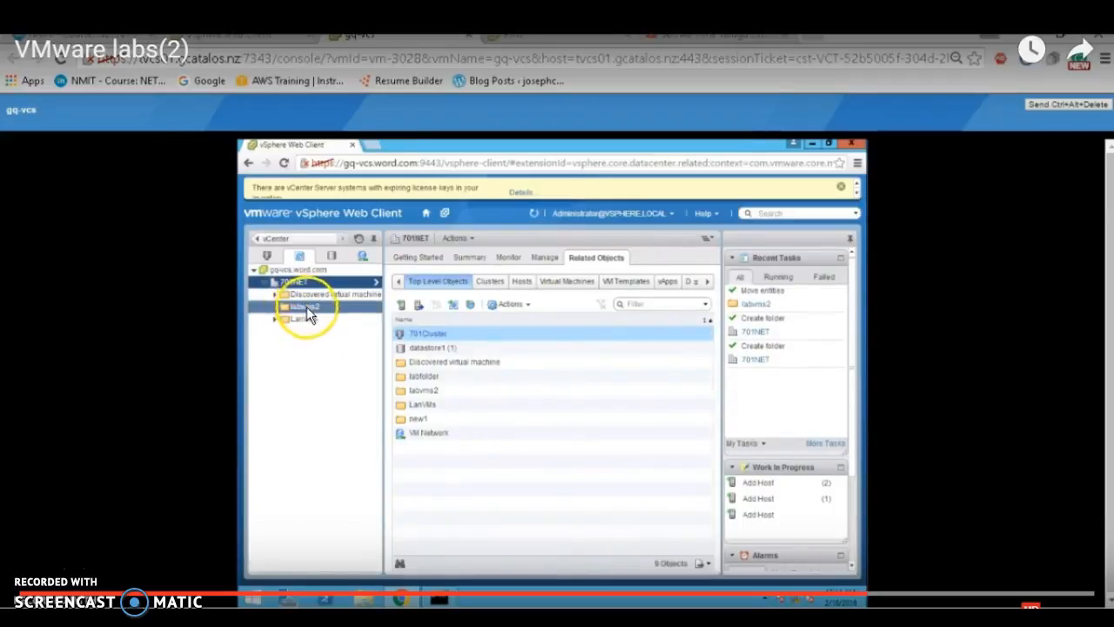
{"action": "left_click", "coordinate": [276, 308]}
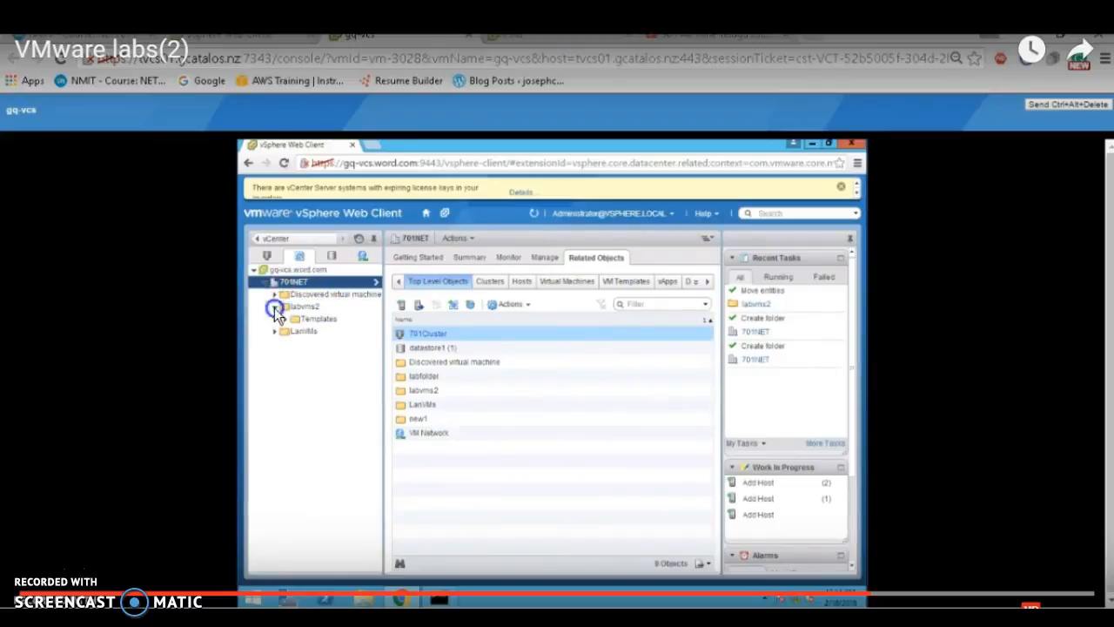
{"action": "left_click", "coordinate": [312, 317]}
Create another VM and template folder named templates2 in the 701NET datacenter.
{"action": "right_click", "coordinate": [297, 282]}
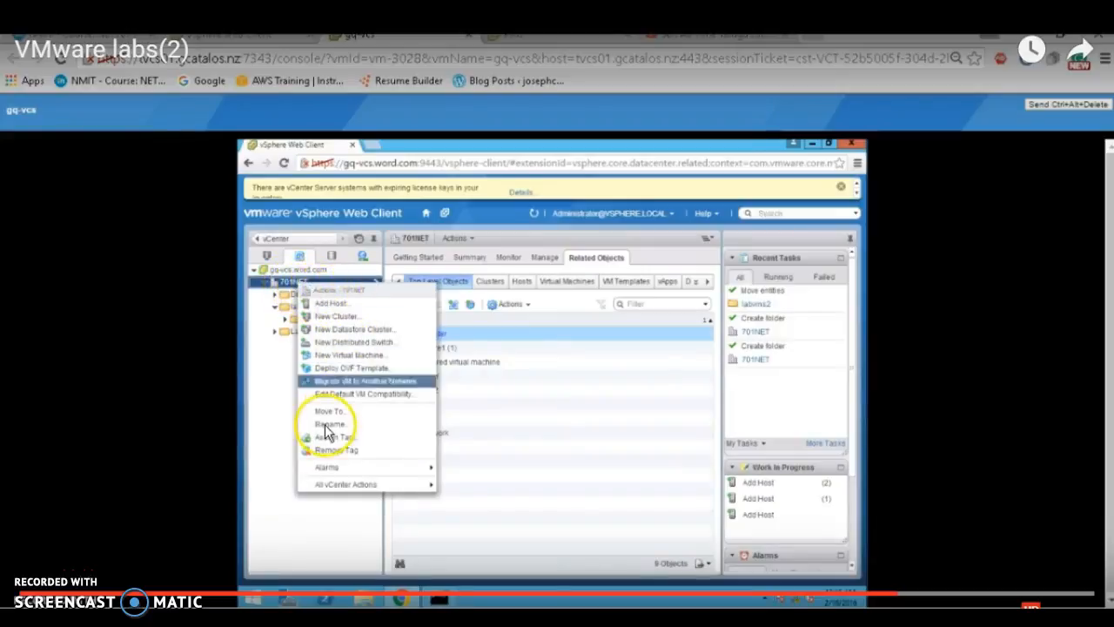
{"action": "mouse_move", "coordinate": [415, 489]}
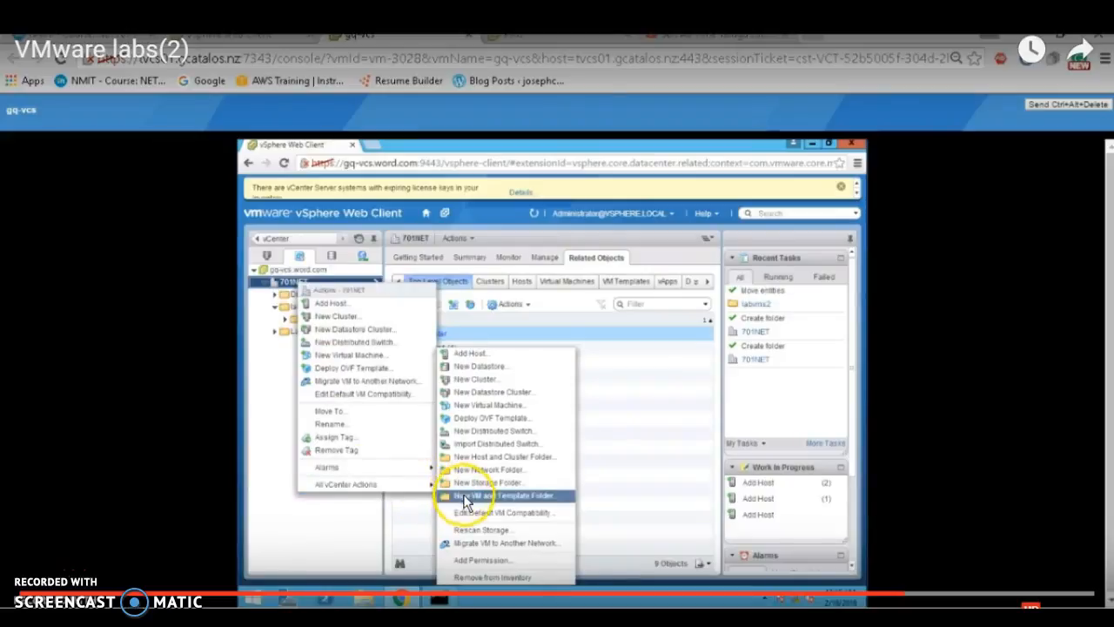
{"action": "left_click", "coordinate": [492, 497]}
{"action": "left_click", "coordinate": [462, 380]}
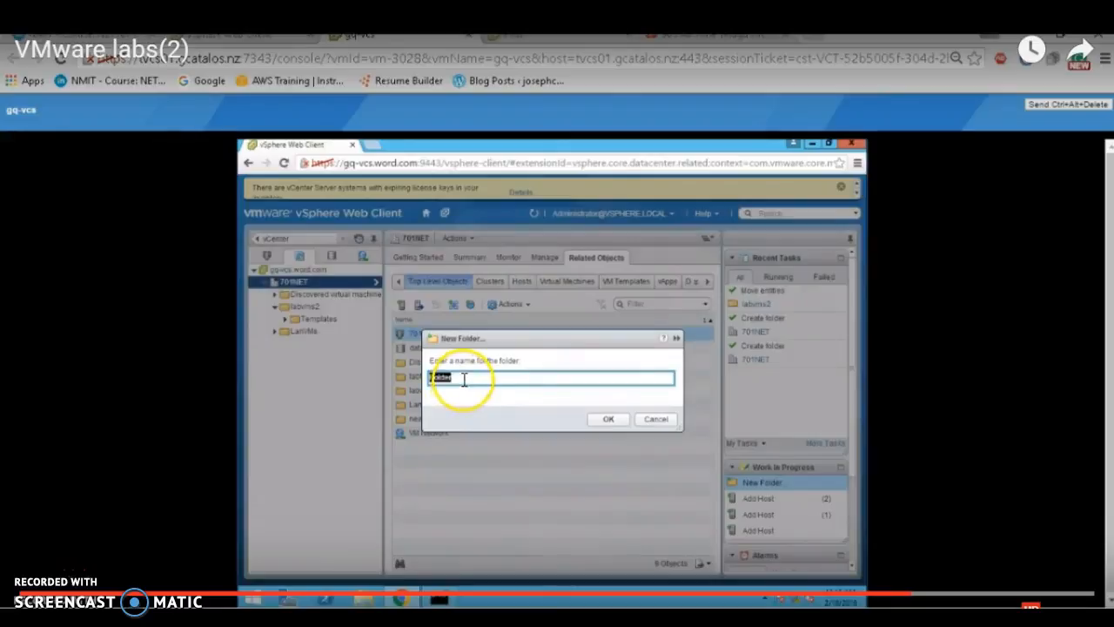
{"action": "key", "text": "BackSpace"}
{"action": "key", "text": "BackSpace"}
{"action": "key", "text": "BackSpace"}
{"action": "key", "text": "BackSpace"}
{"action": "key", "text": "BackSpace"}
{"action": "key", "text": "BackSpace"}
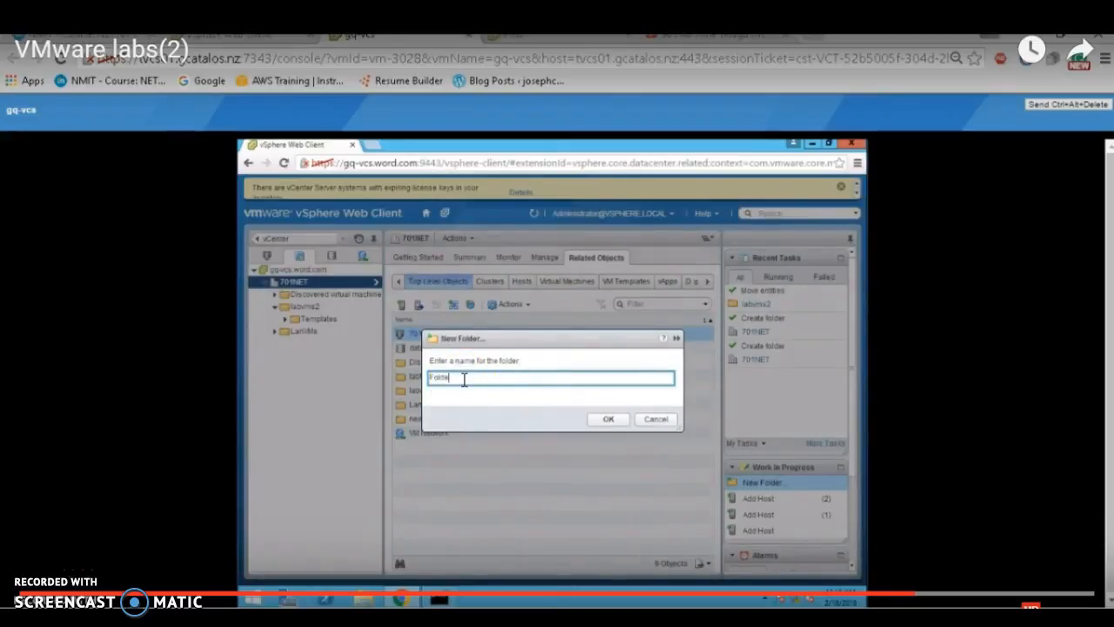
{"action": "type", "text": "la"}
{"action": "key", "text": "BackSpace"}
{"action": "key", "text": "BackSpace"}
{"action": "type", "text": "templates2"}
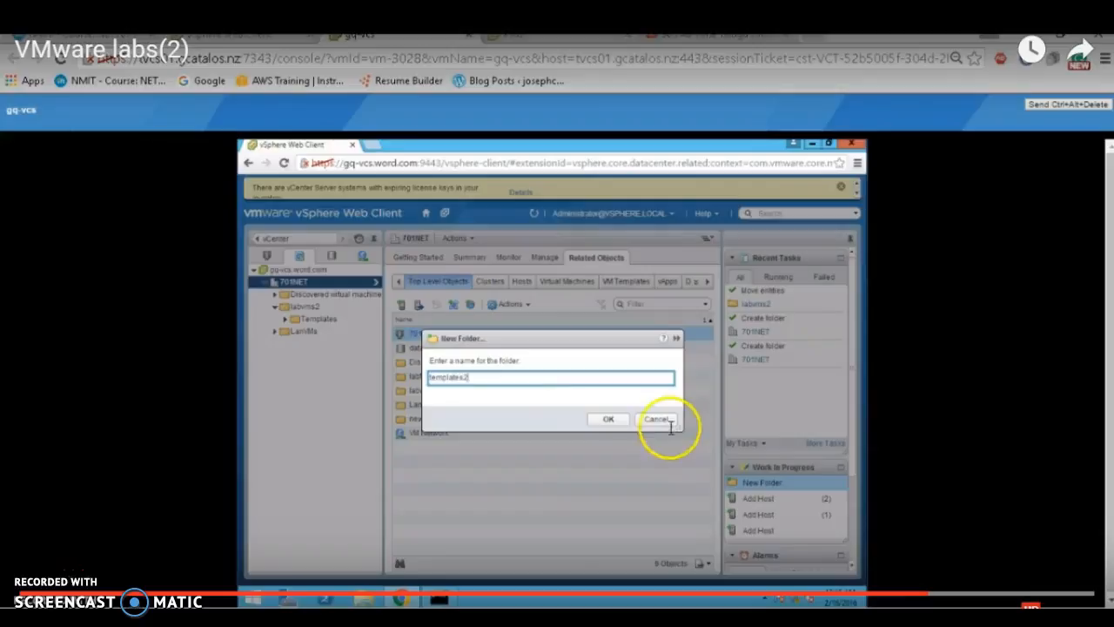
{"action": "left_click", "coordinate": [604, 420]}
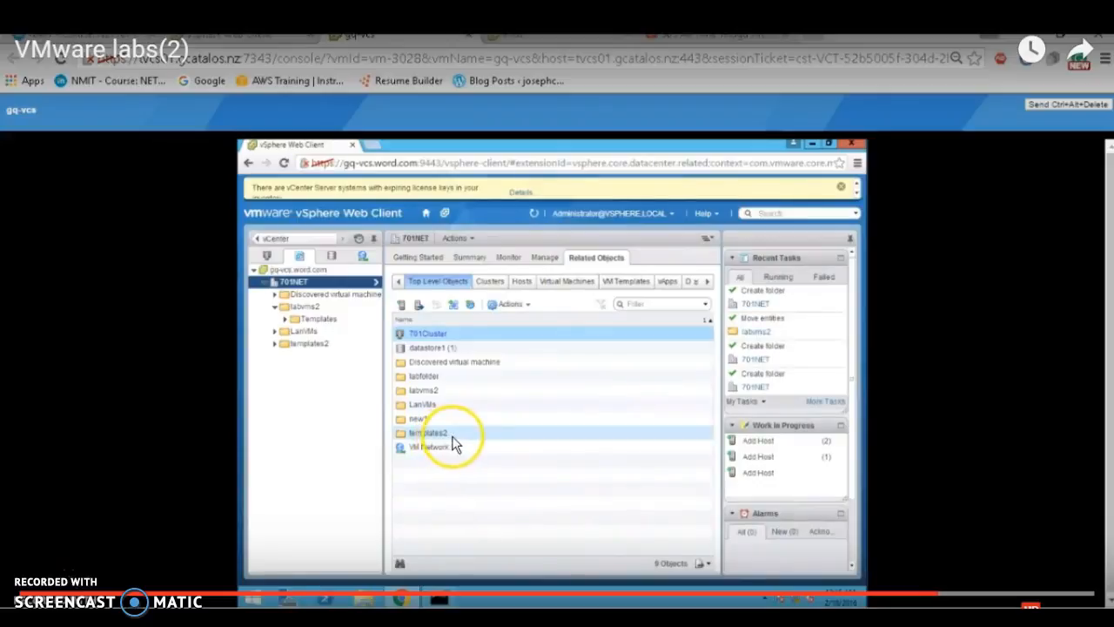
Move the templates2 folder from the 701NET datacenter into the labvms2 folder.
{"action": "left_click", "coordinate": [311, 343]}
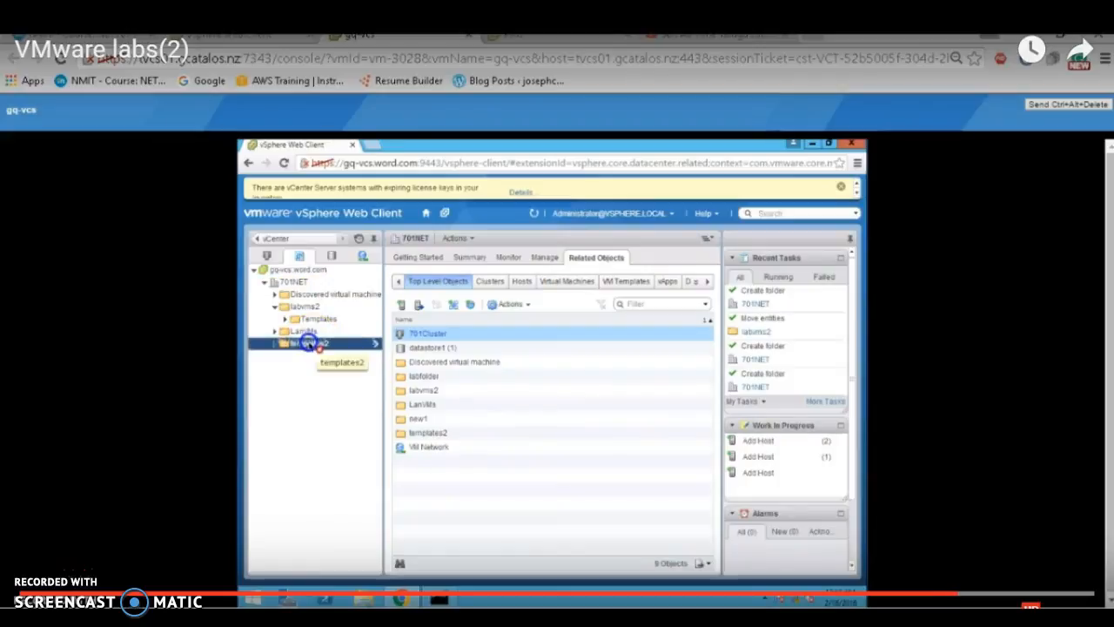
{"action": "left_click_drag", "start_coordinate": [311, 343], "coordinate": [314, 306]}
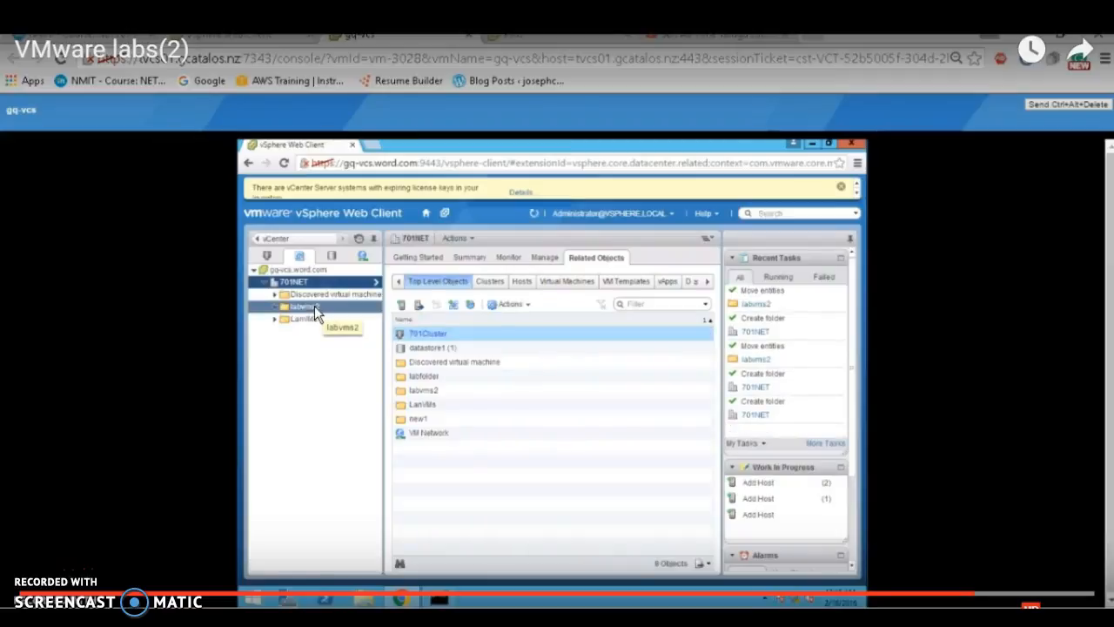
{"action": "left_click", "coordinate": [325, 343]}
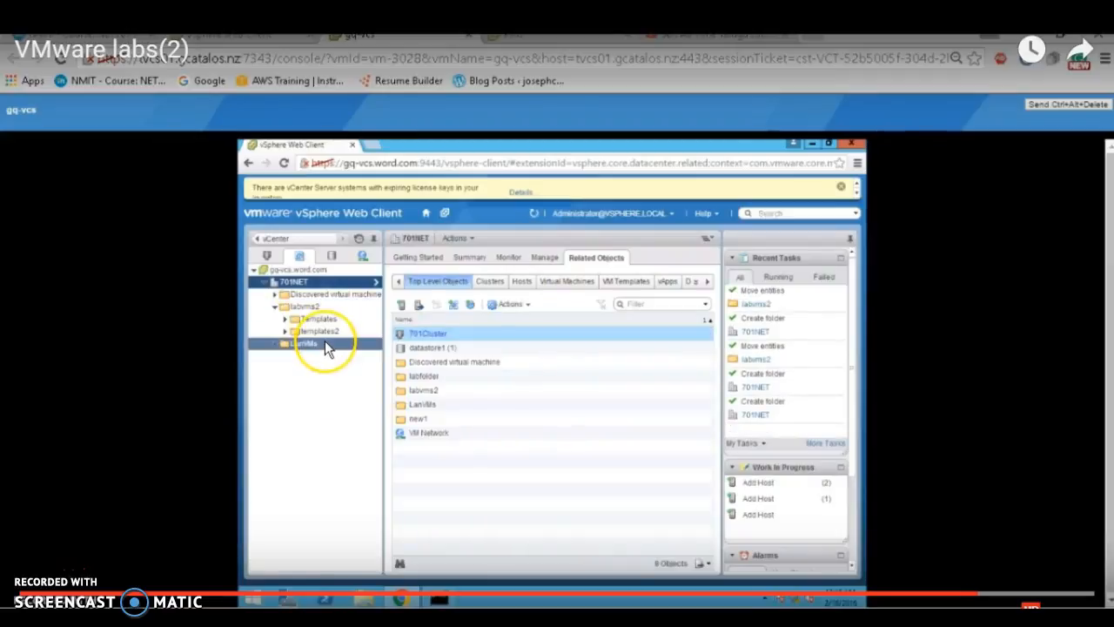
{"action": "left_click", "coordinate": [324, 334]}
{"action": "left_click_drag", "start_coordinate": [323, 334], "coordinate": [323, 395]}
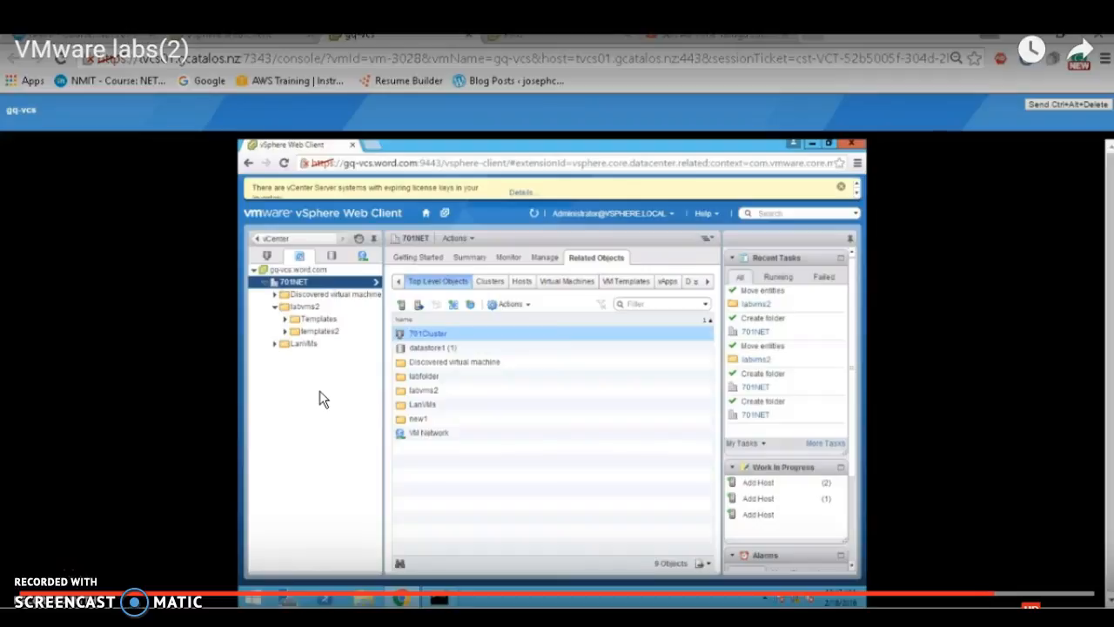
View the labvms2, labfolder and LanVMs summaries among the 701NET top-level objects, and open the available actions for LanVMs.
{"action": "left_click", "coordinate": [303, 308]}
{"action": "double_click", "coordinate": [293, 282]}
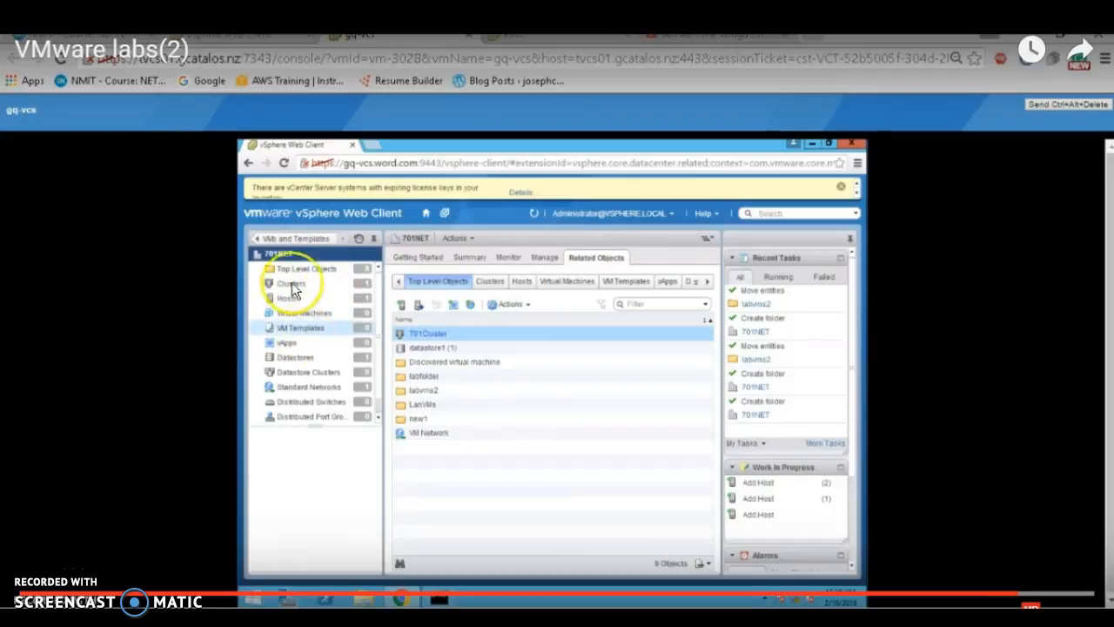
{"action": "left_click", "coordinate": [306, 272]}
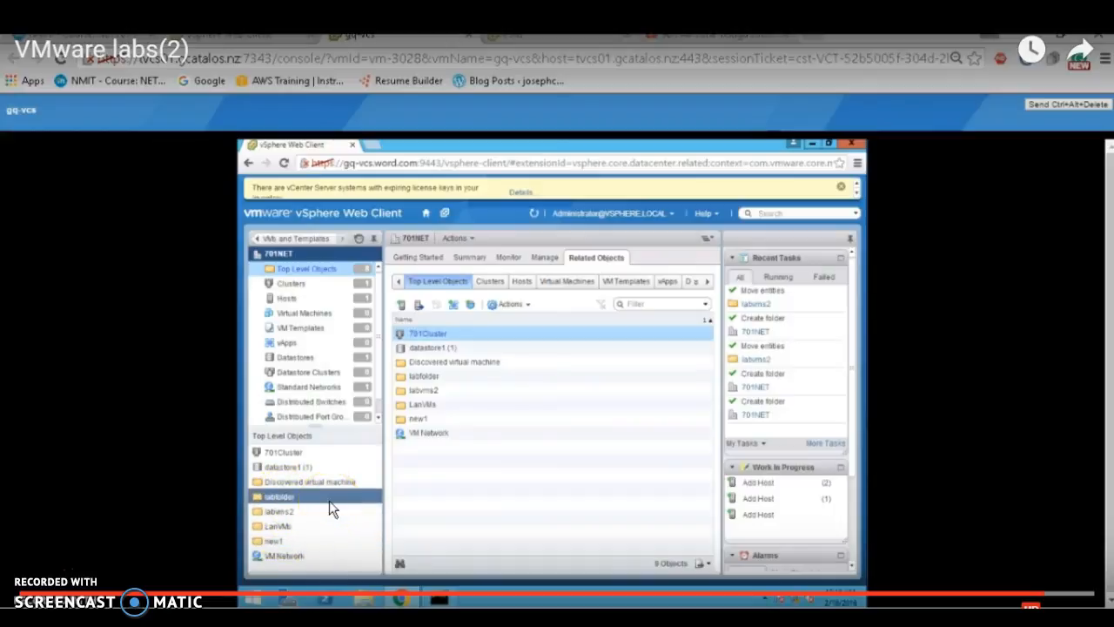
{"action": "left_click", "coordinate": [280, 511]}
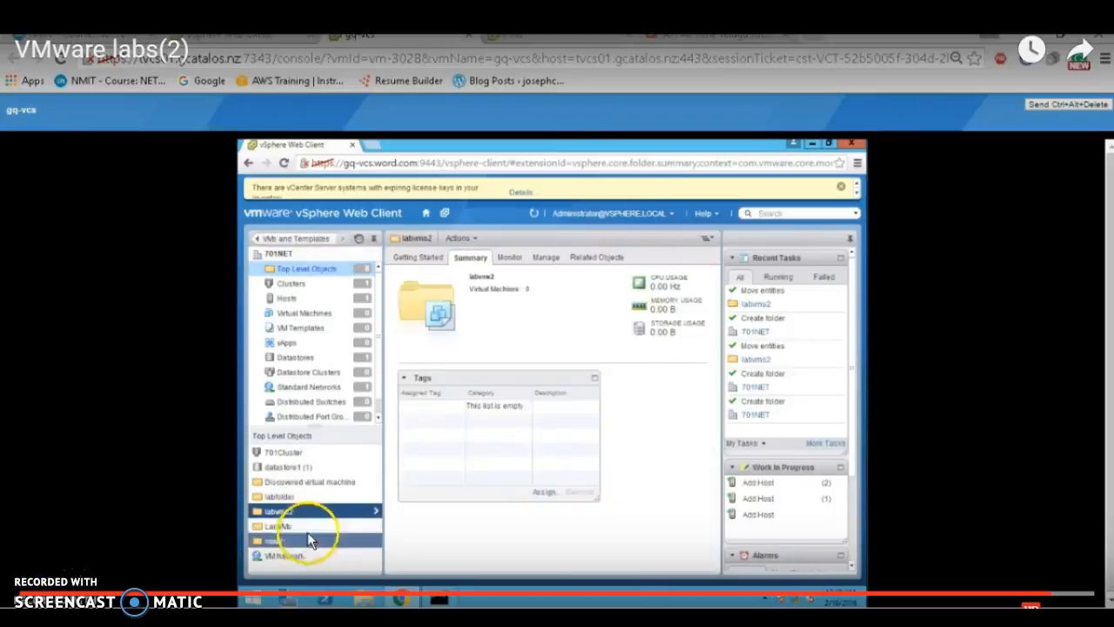
{"action": "left_click", "coordinate": [278, 497]}
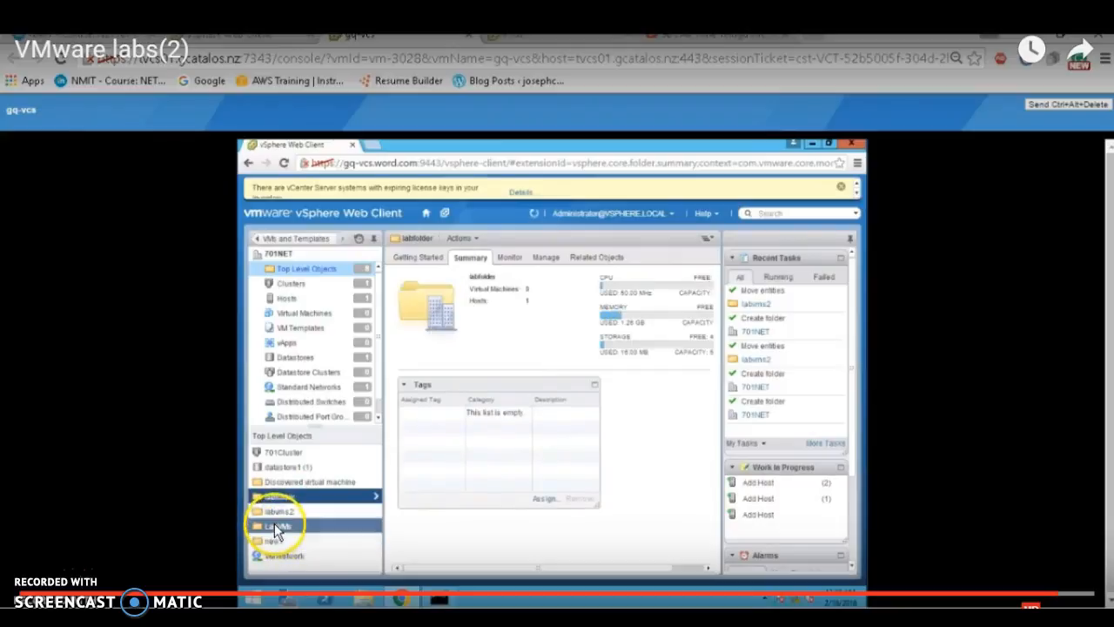
{"action": "left_click", "coordinate": [274, 523]}
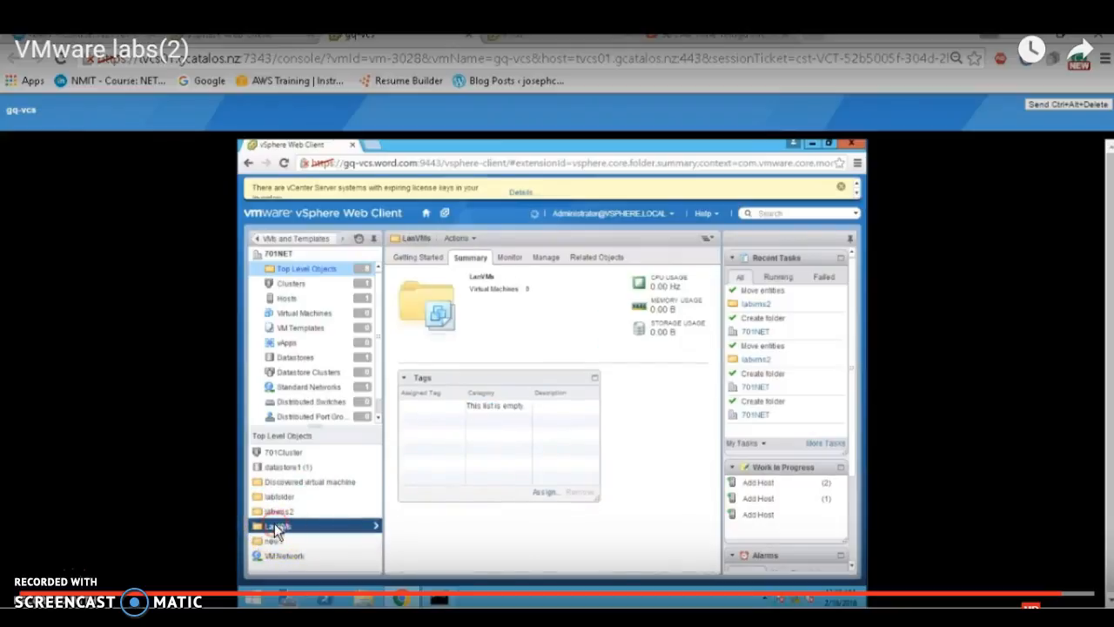
{"action": "right_click", "coordinate": [274, 525]}
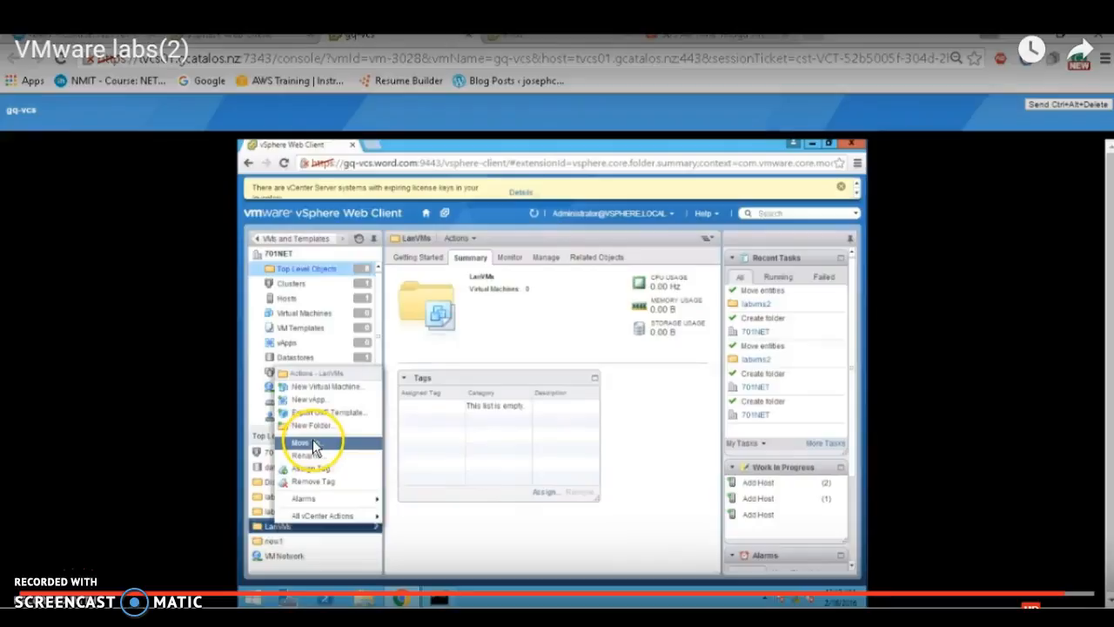